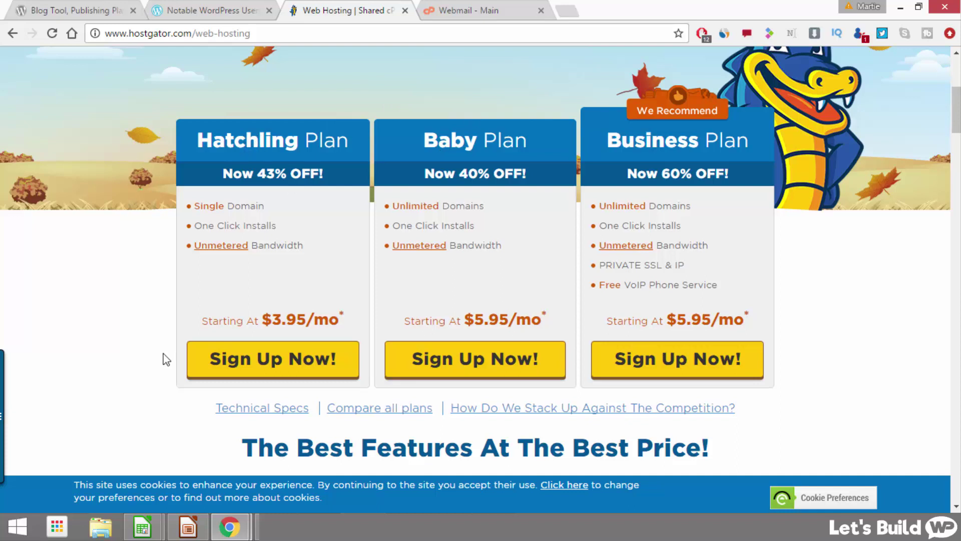
# Step: Start a Hatchling plan order and search learningwpforfree.com as its primary domain
pyautogui.click(275, 360)
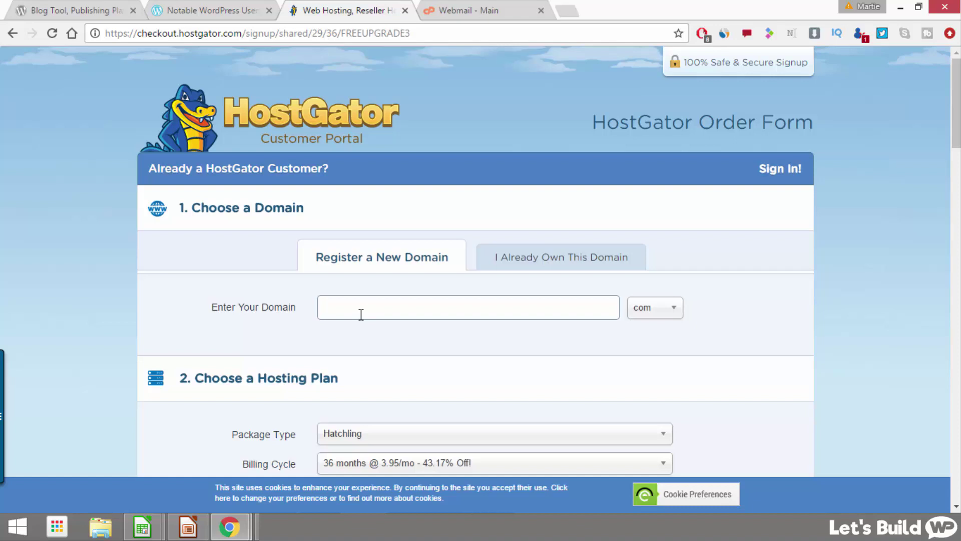
pyautogui.write('learningwpforfree')
pyautogui.click(659, 313)
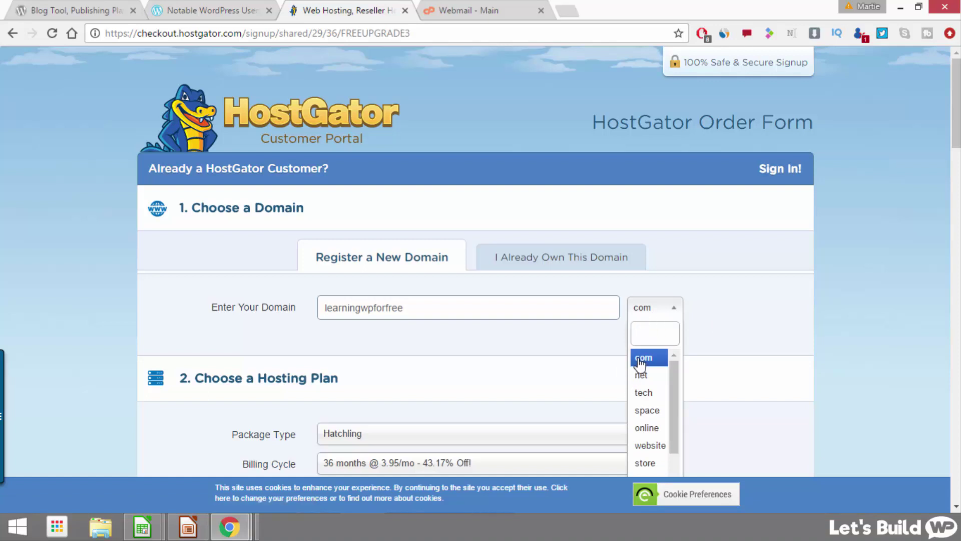
pyautogui.scroll(-2, 650, 381)
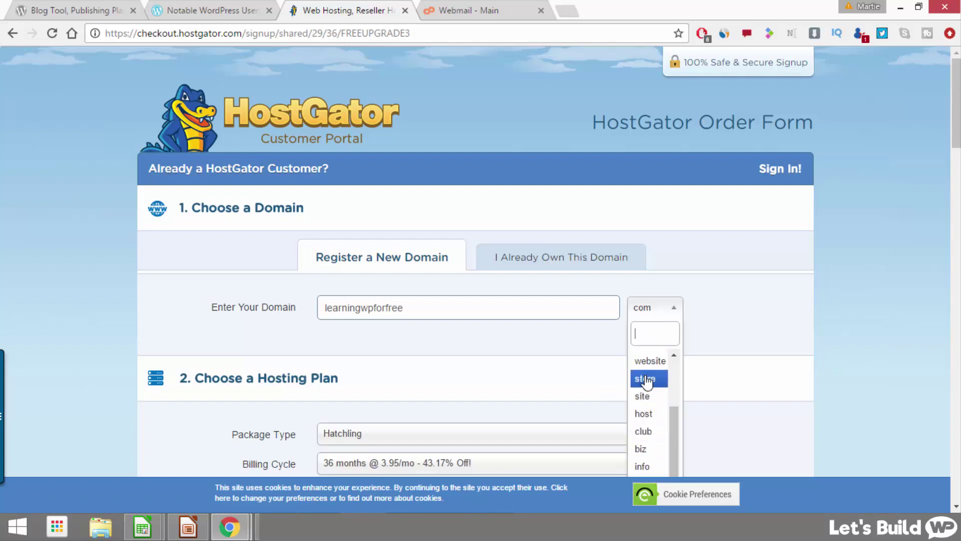
pyautogui.scroll(2, 645, 382)
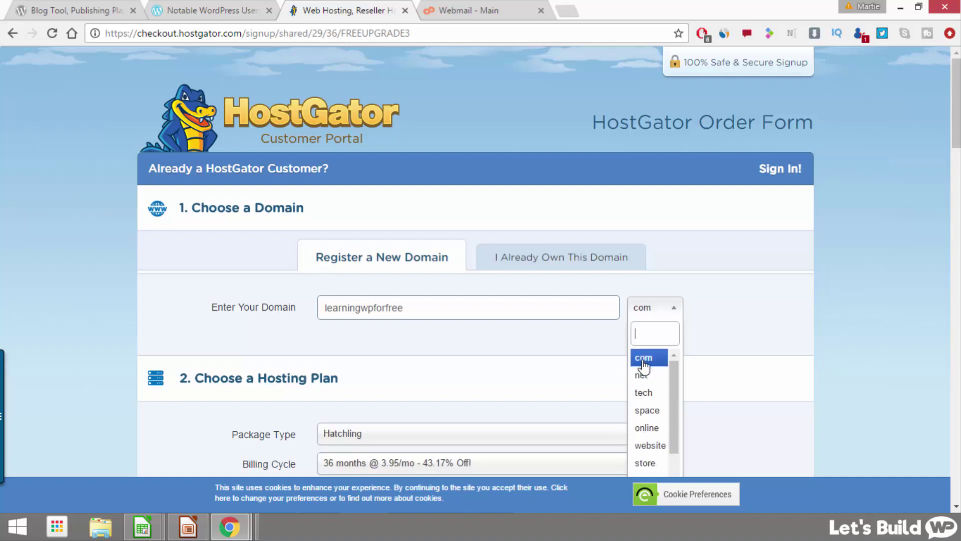
pyautogui.click(645, 358)
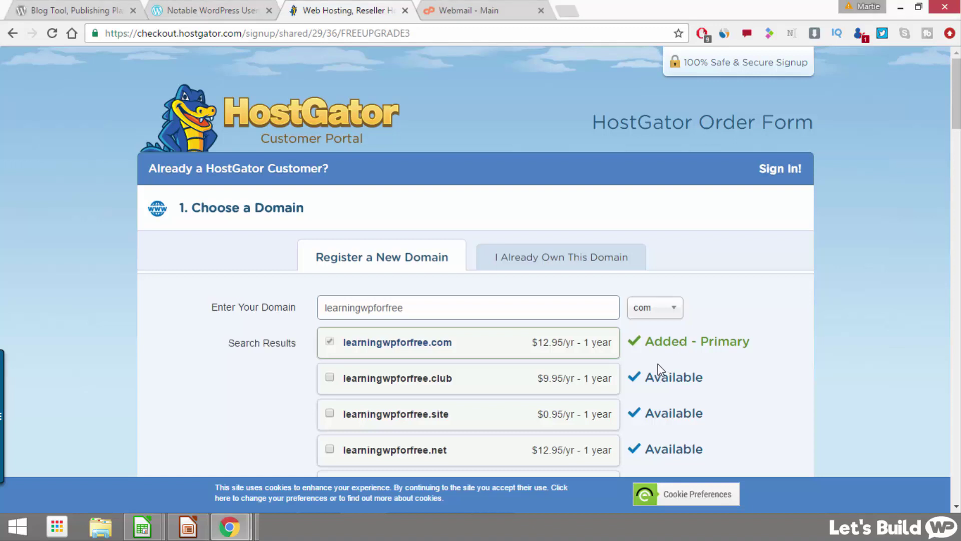
# Step: Uncheck Add Domain Privacy Protection for learningwpforfree.com below the domain results
pyautogui.scroll(-1, 595, 336)
pyautogui.scroll(-5, 596, 333)
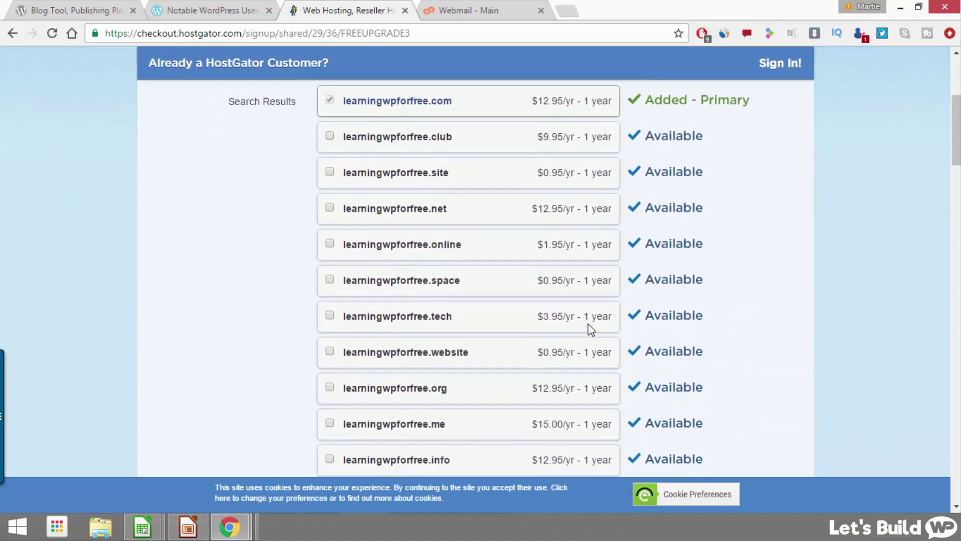
pyautogui.scroll(-1, 277, 245)
pyautogui.scroll(6, 272, 232)
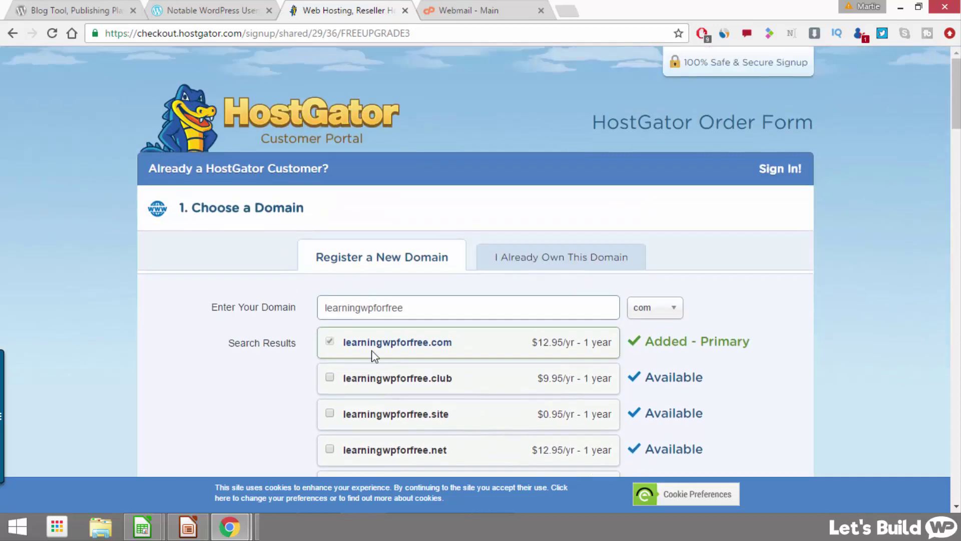
pyautogui.scroll(-1, 245, 309)
pyautogui.scroll(-12, 245, 309)
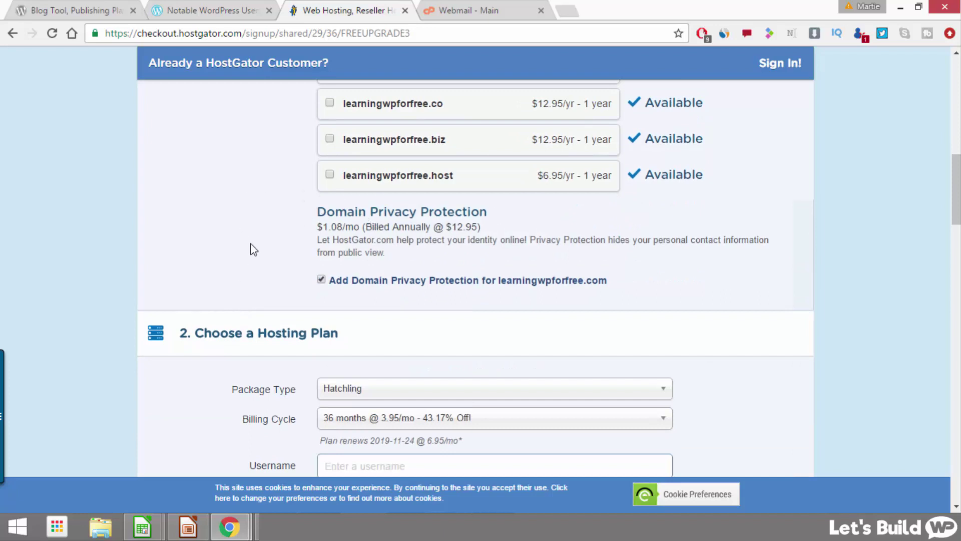
pyautogui.click(320, 279)
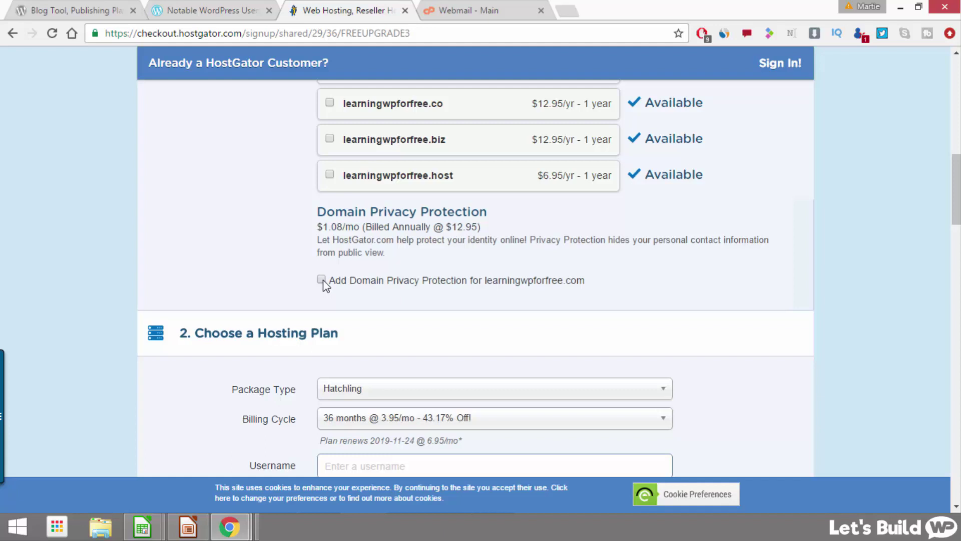
pyautogui.scroll(-4, 268, 223)
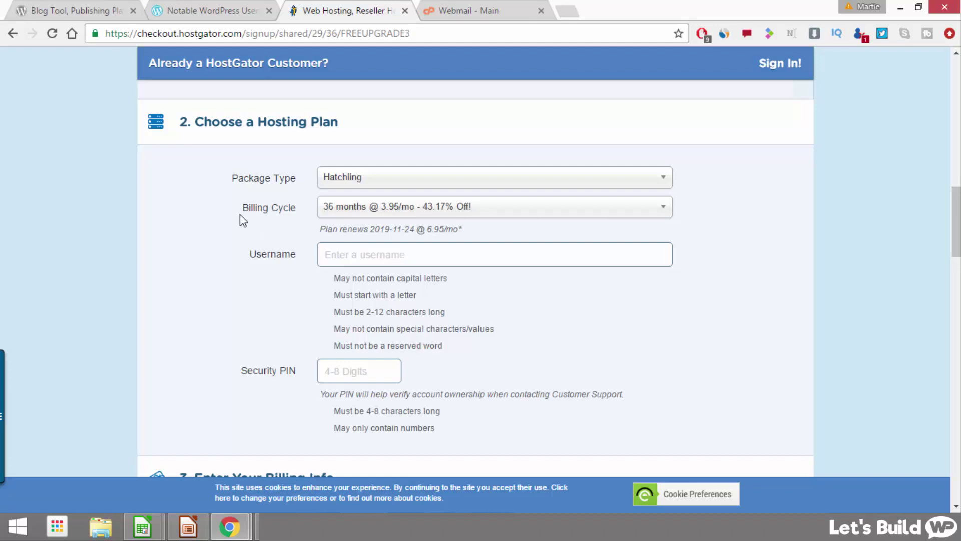
# Step: Set the Hatchling Billing Cycle to 1 month @ 10.95/mo
pyautogui.click(429, 212)
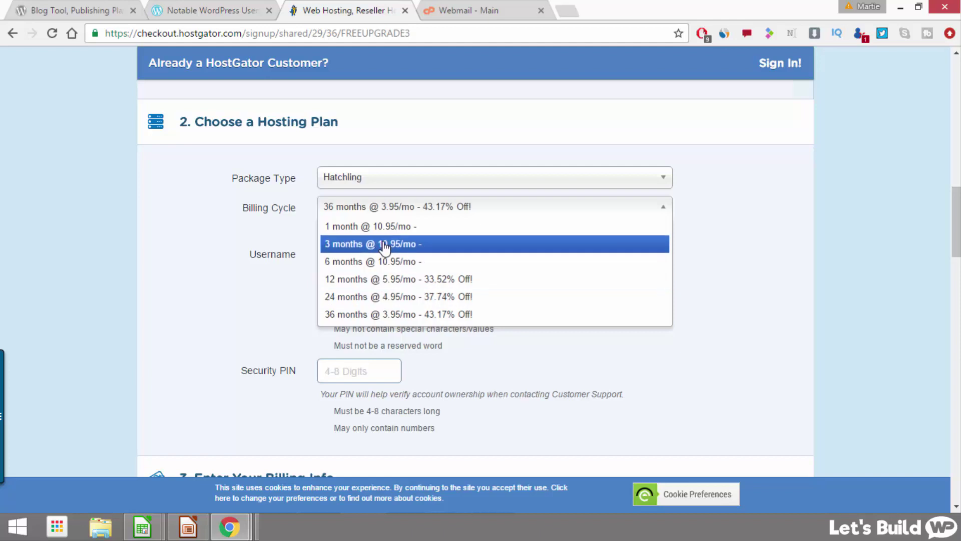
pyautogui.click(344, 228)
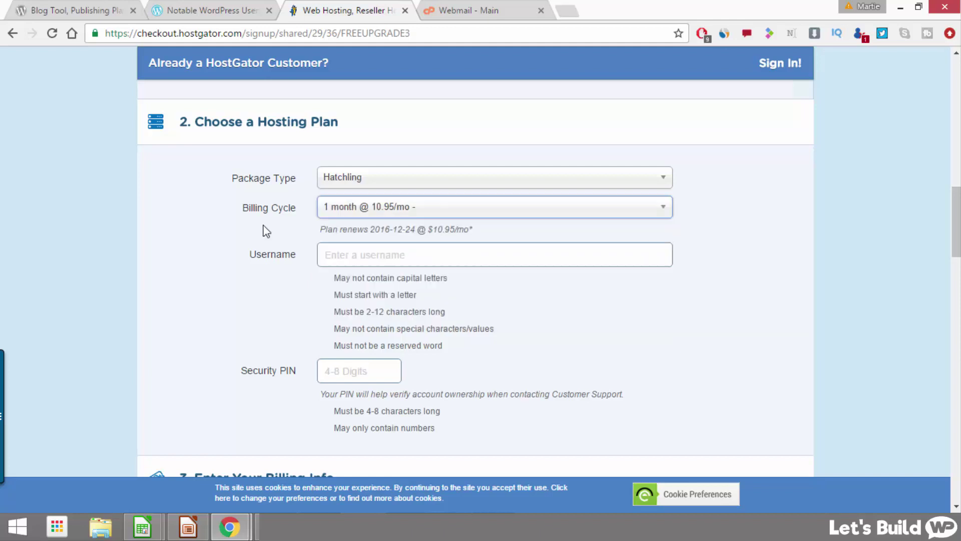
pyautogui.scroll(-1, 257, 212)
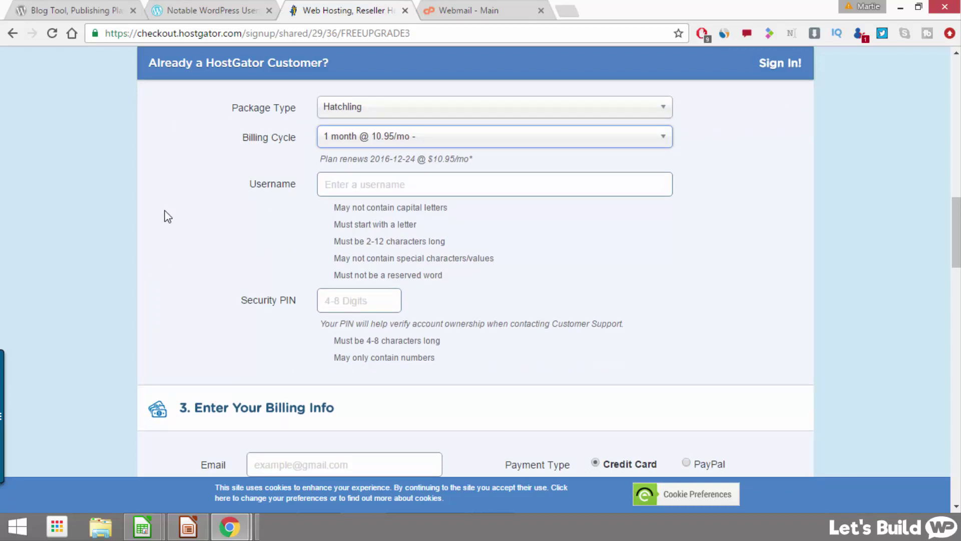
pyautogui.scroll(-5, 205, 258)
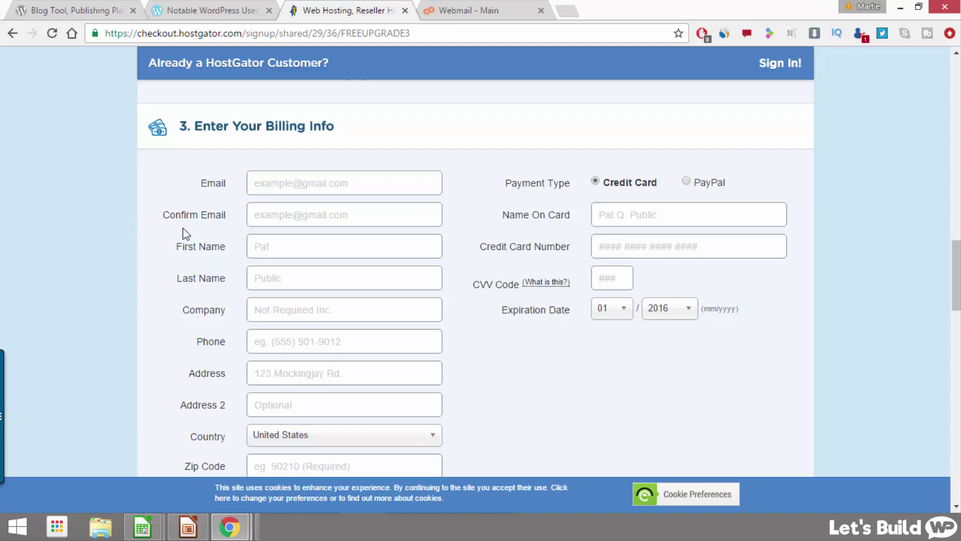
# Step: Choose PayPal instead of credit card as the payment method
pyautogui.scroll(-2, 307, 251)
pyautogui.scroll(1, 307, 252)
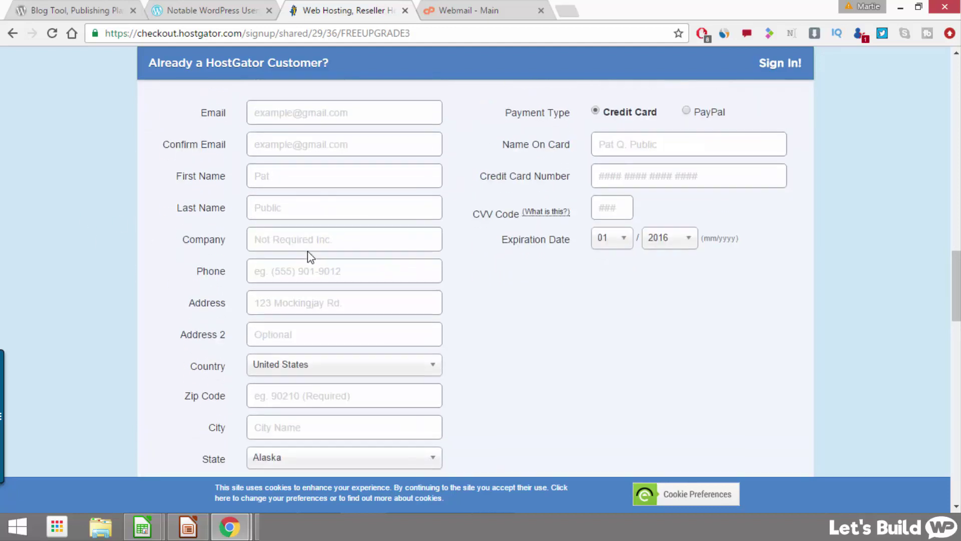
pyautogui.scroll(1, 307, 252)
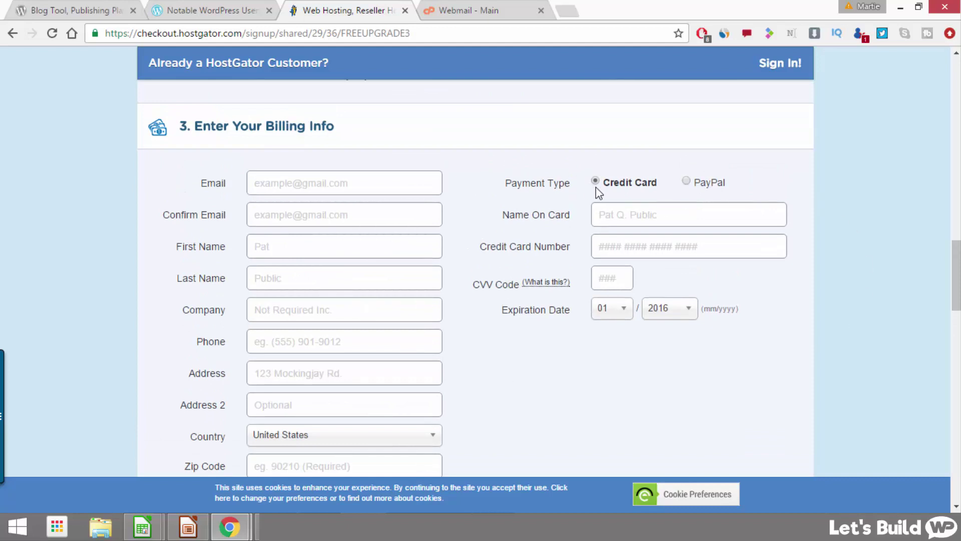
pyautogui.click(685, 181)
# Step: Remove the HackAlert Monitoring and Site Backup add-on services from the order
pyautogui.scroll(-6, 568, 222)
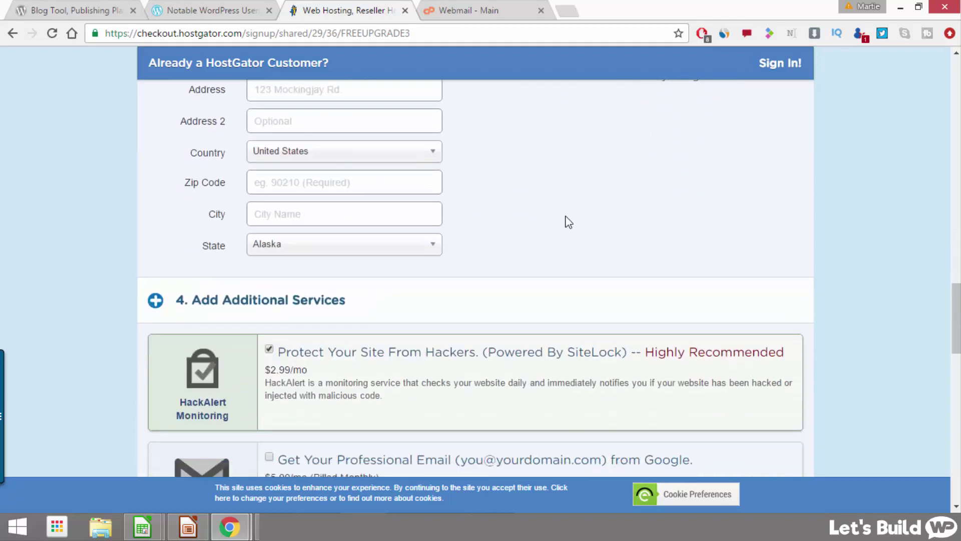
pyautogui.scroll(-3, 568, 222)
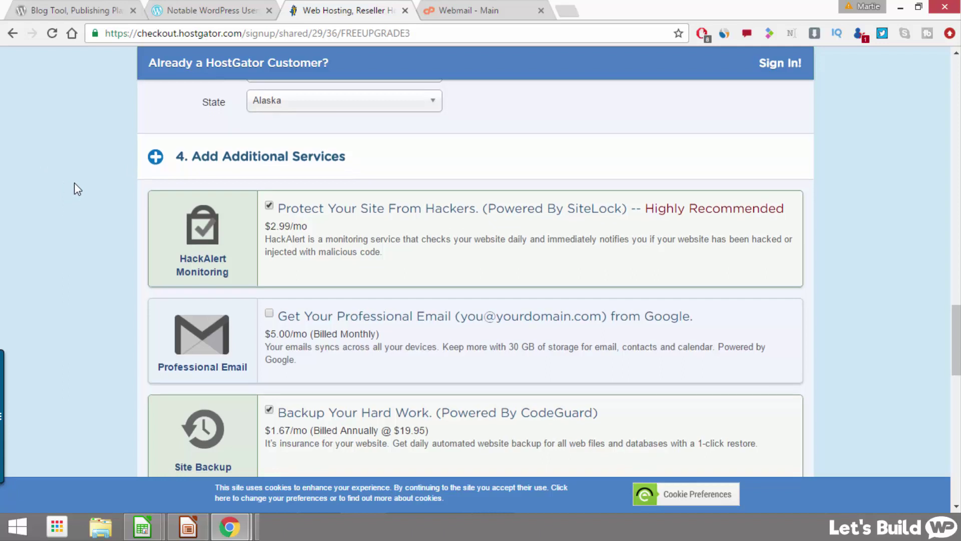
pyautogui.scroll(-2, 74, 182)
pyautogui.click(269, 140)
pyautogui.scroll(-2, 337, 231)
pyautogui.scroll(-1, 338, 216)
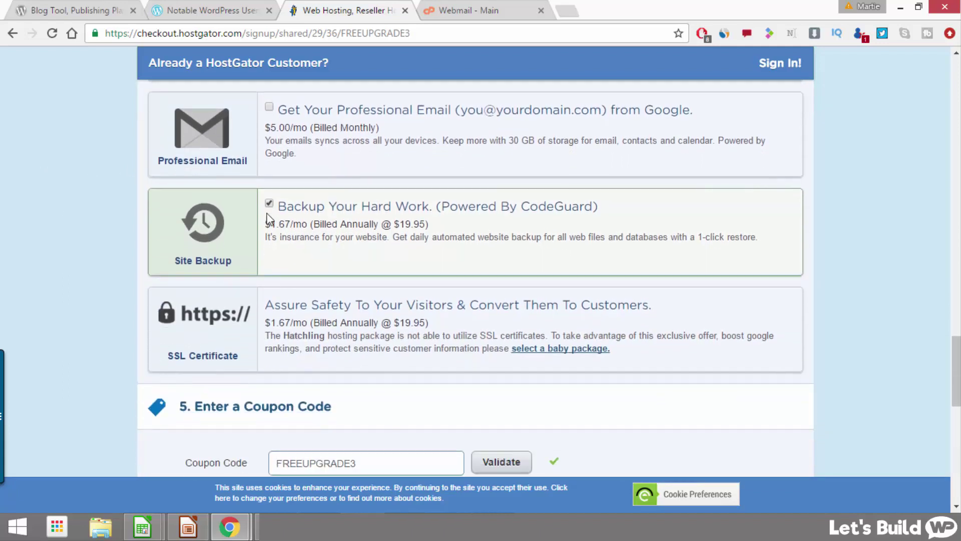
pyautogui.click(270, 203)
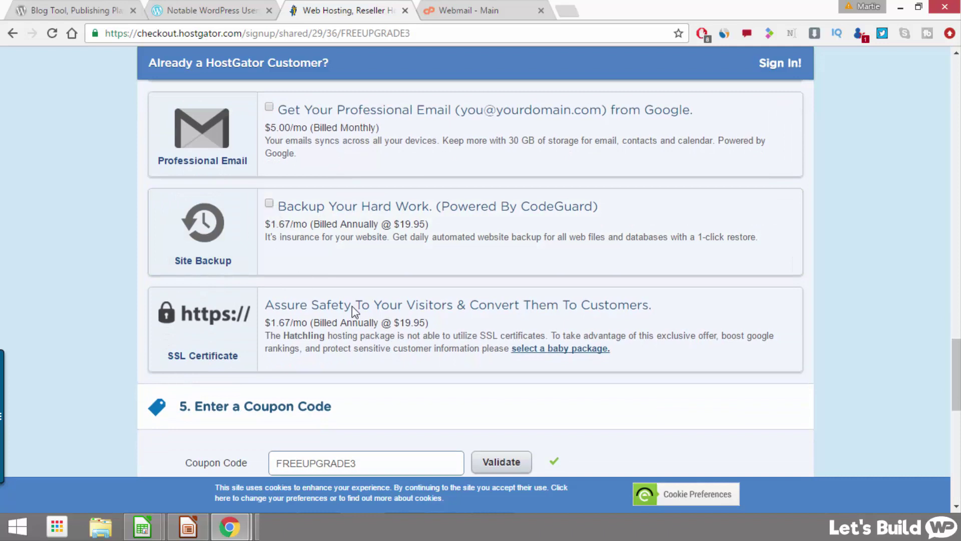
pyautogui.scroll(-3, 327, 192)
pyautogui.scroll(-3, 326, 187)
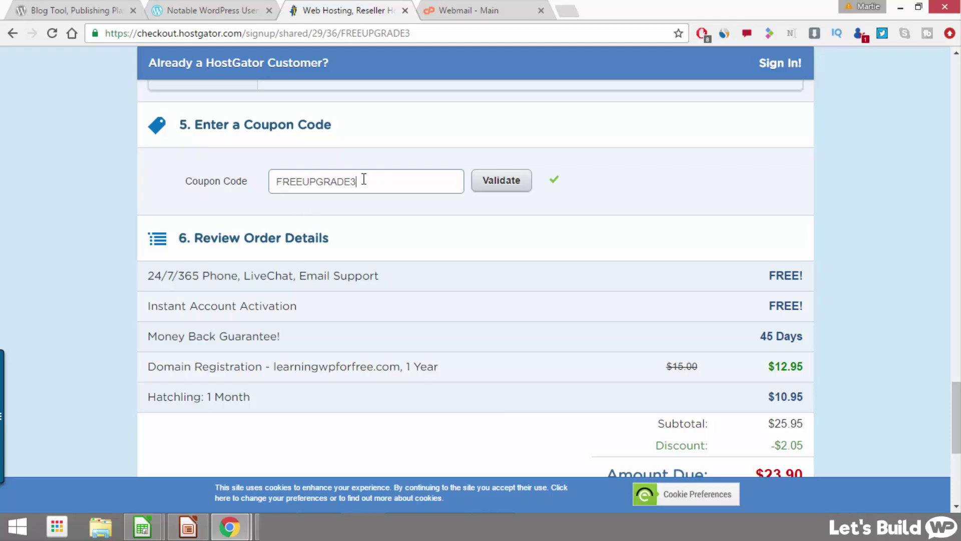
# Step: Replace coupon code FREEUPGRADE3 with LEARNWP1 and validate it
pyautogui.moveTo(365, 179); pyautogui.dragTo(240, 183)
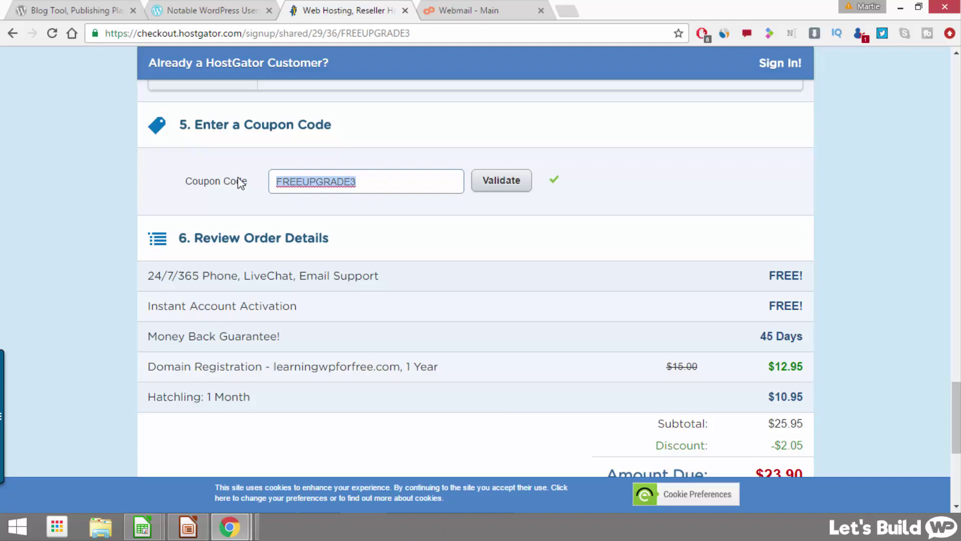
pyautogui.press('BackSpace')
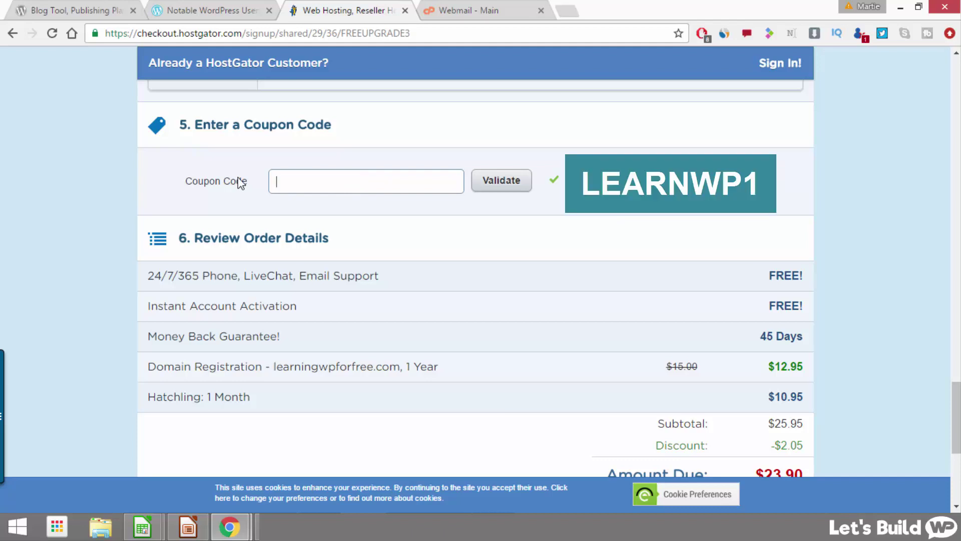
pyautogui.write('LEARNWP1')
pyautogui.click(502, 182)
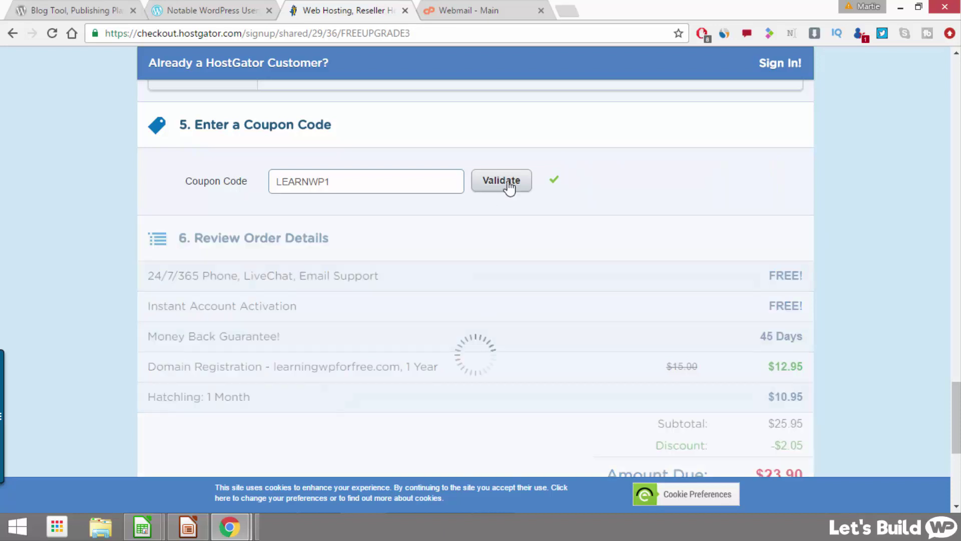
pyautogui.scroll(-3, 485, 253)
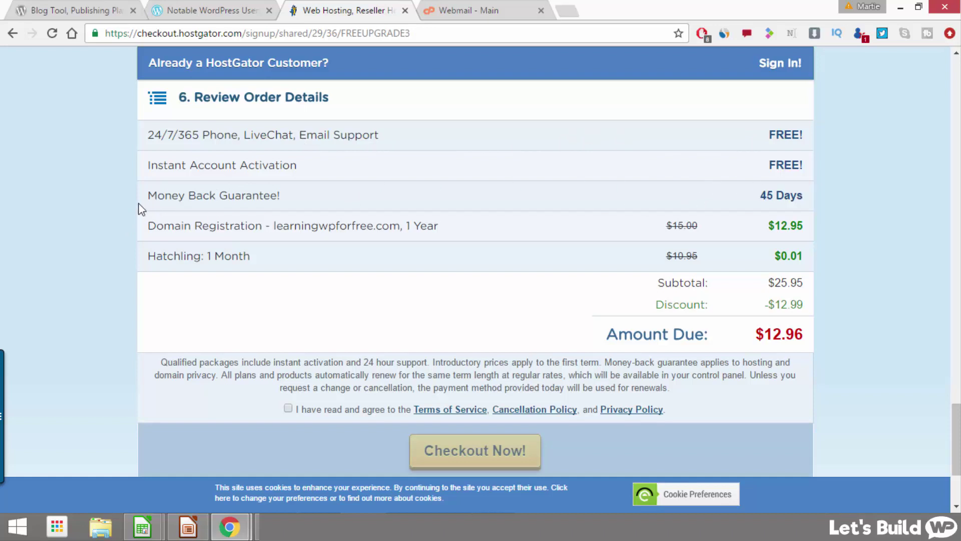
# Step: Tick the 'I have read and agree' checkbox for the terms and policies
pyautogui.click(287, 408)
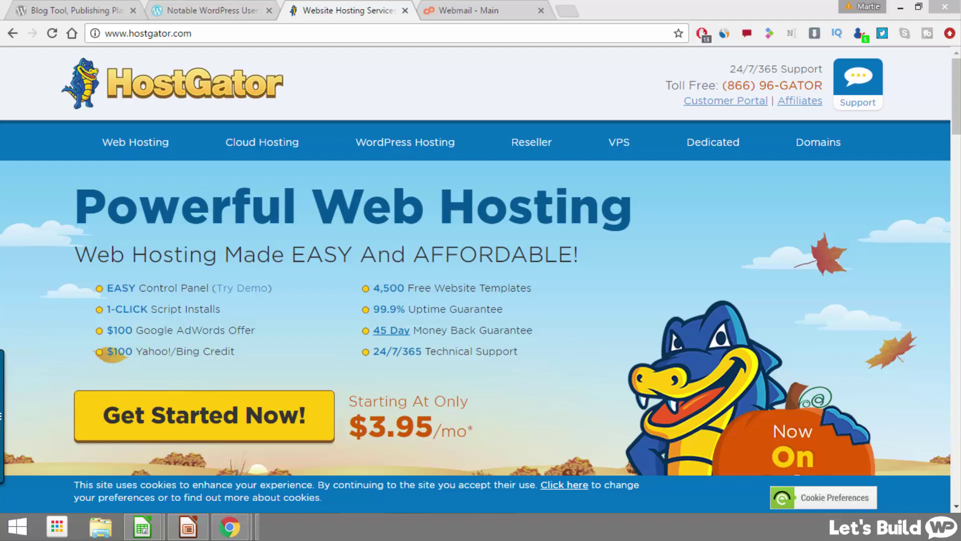
# Step: In webmail, open the 'Your Account Info' email and follow its Your Control Panel link
pyautogui.click(477, 11)
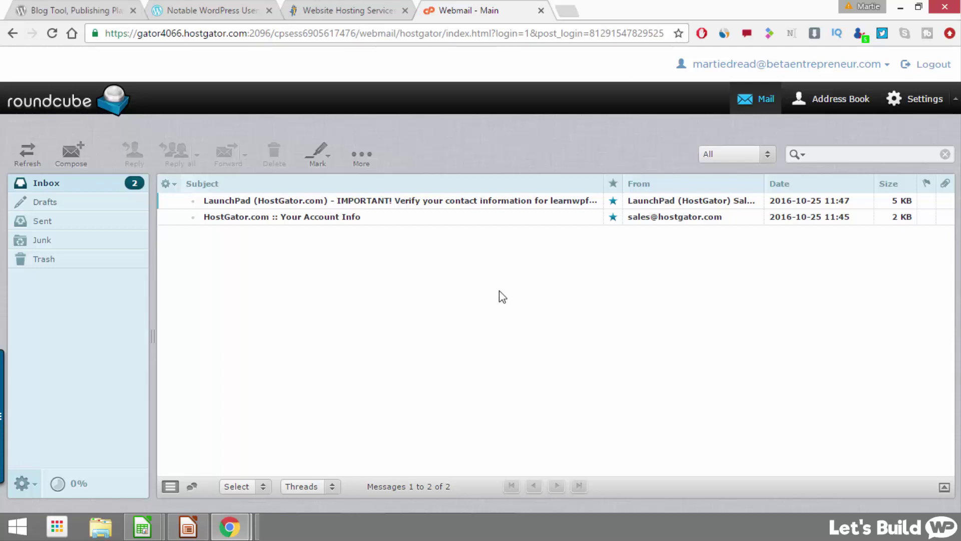
pyautogui.click(346, 218)
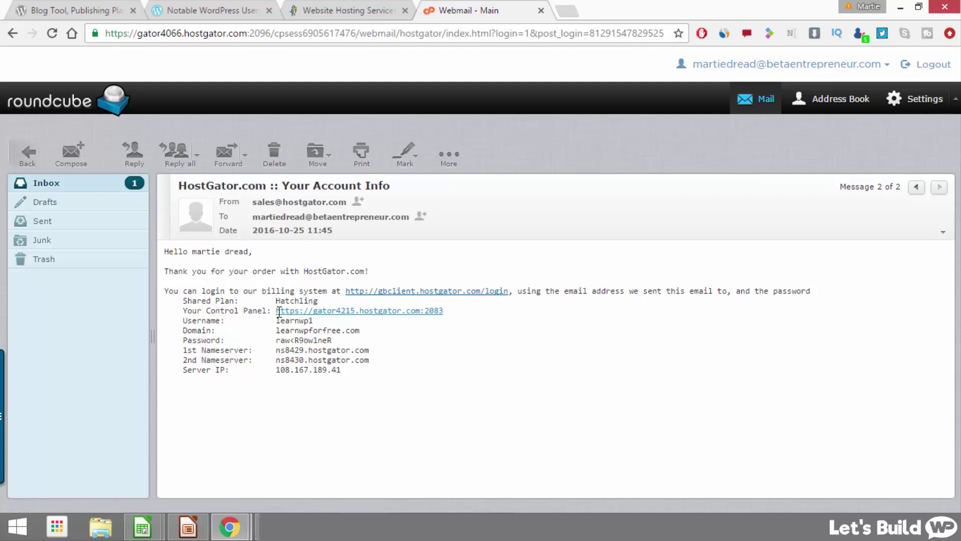
pyautogui.click(352, 313)
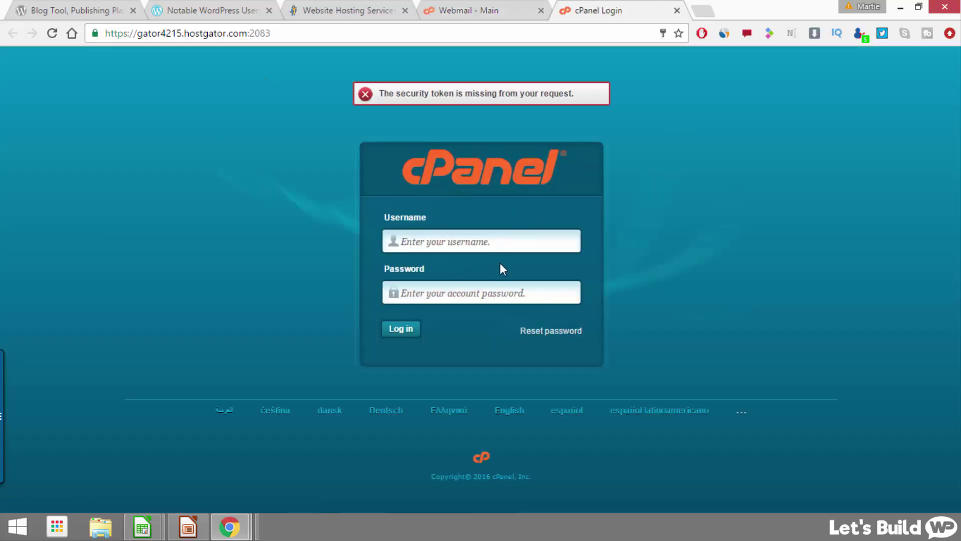
# Step: Copy the account username from the email into the cPanel login username field
pyautogui.click(460, 6)
pyautogui.doubleClick(298, 320)
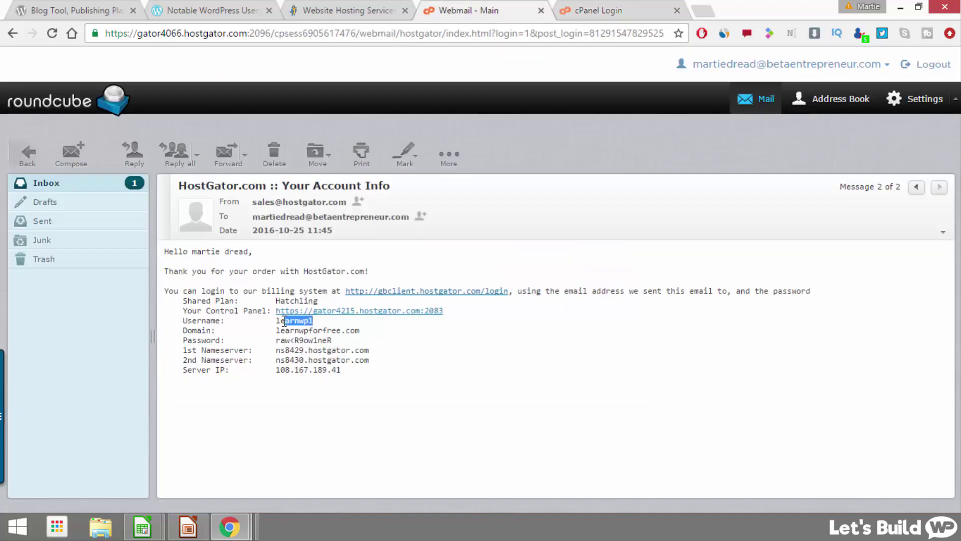
pyautogui.rightClick(284, 320)
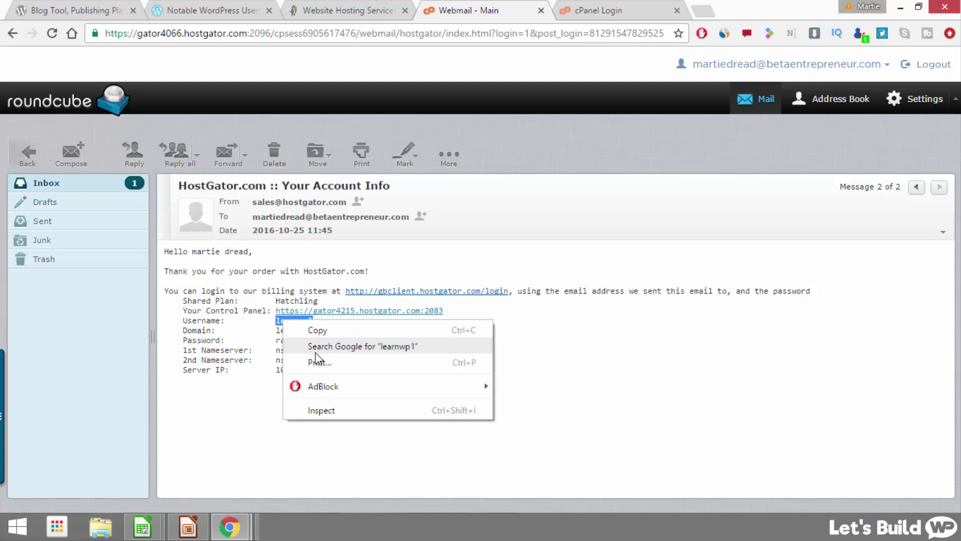
pyautogui.click(319, 327)
pyautogui.click(579, 7)
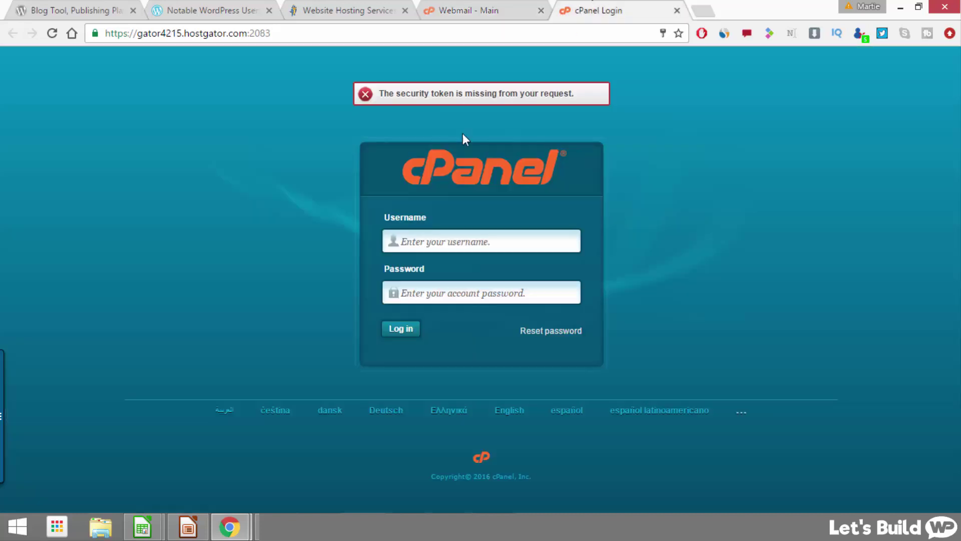
pyautogui.rightClick(439, 242)
pyautogui.click(488, 323)
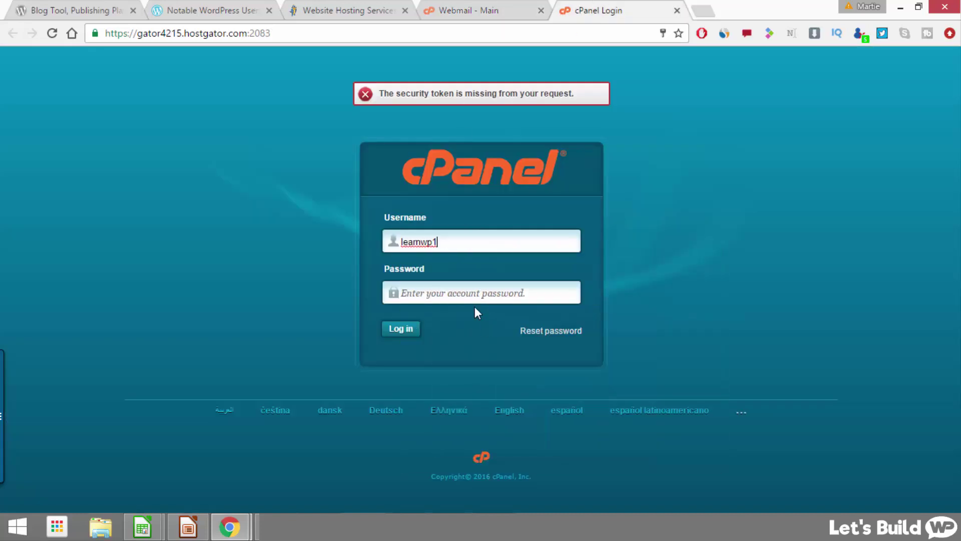
# Step: Copy the account password from the email into the password field and log in
pyautogui.click(462, 13)
pyautogui.moveTo(334, 340); pyautogui.dragTo(281, 339)
pyautogui.rightClick(280, 339)
pyautogui.click(300, 348)
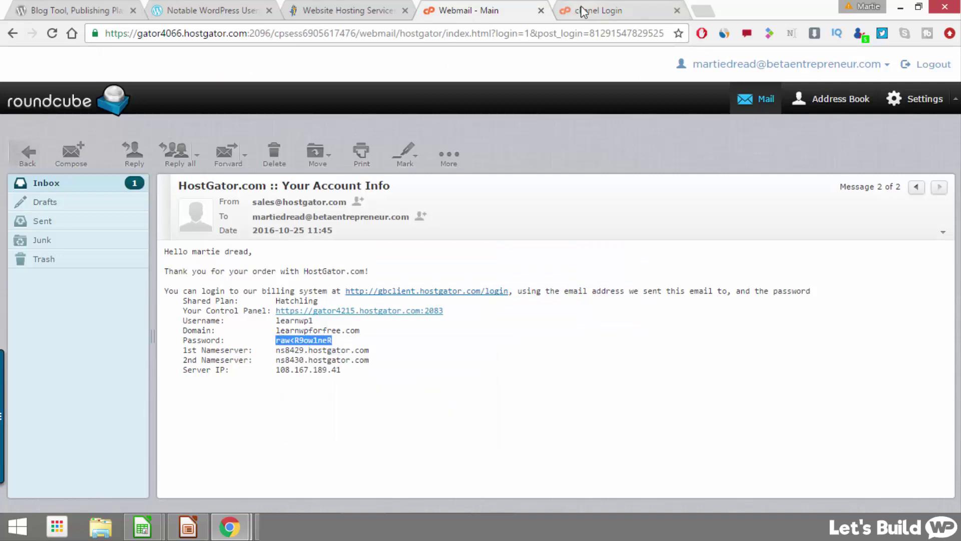
pyautogui.click(581, 10)
pyautogui.rightClick(412, 299)
pyautogui.click(451, 379)
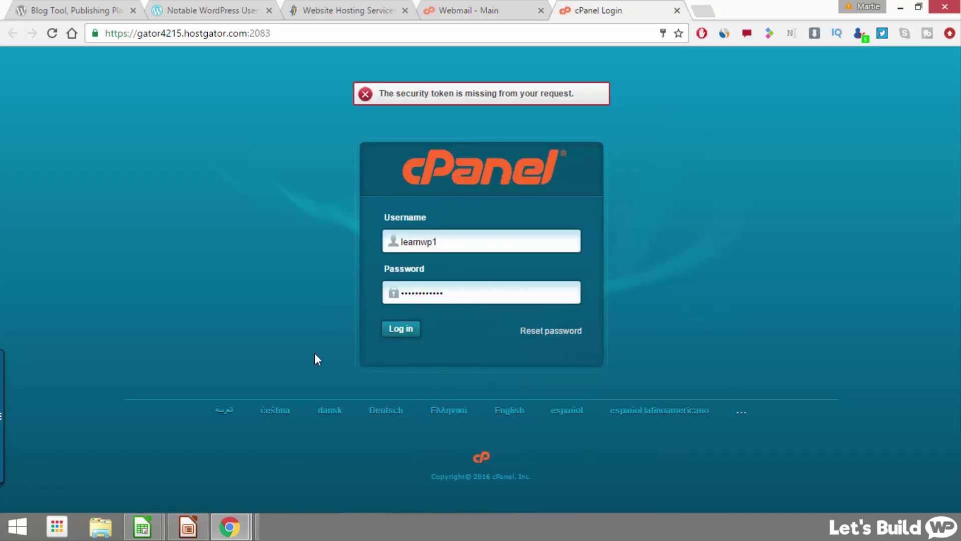
pyautogui.click(399, 329)
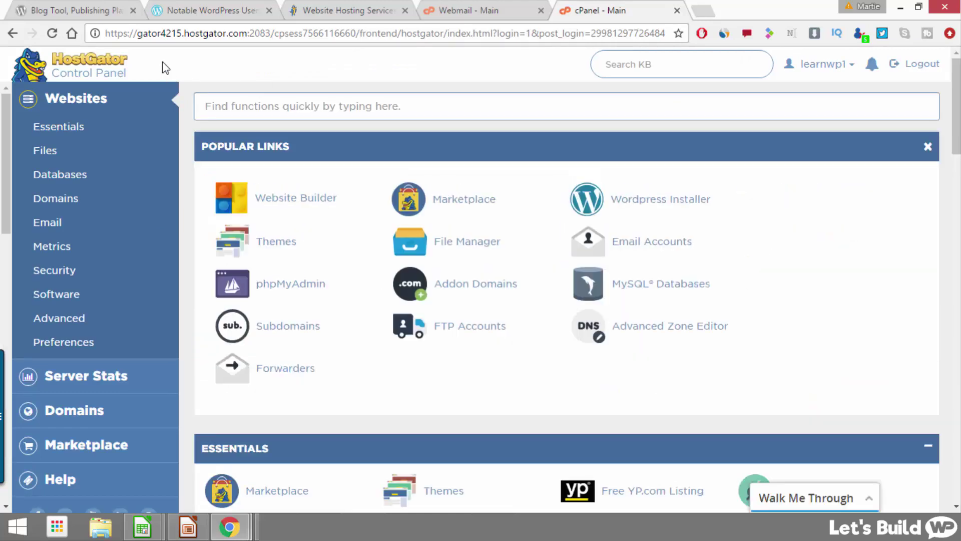
# Step: Start the WordPress installer with learnwpforfree.com as the install domain
pyautogui.click(641, 205)
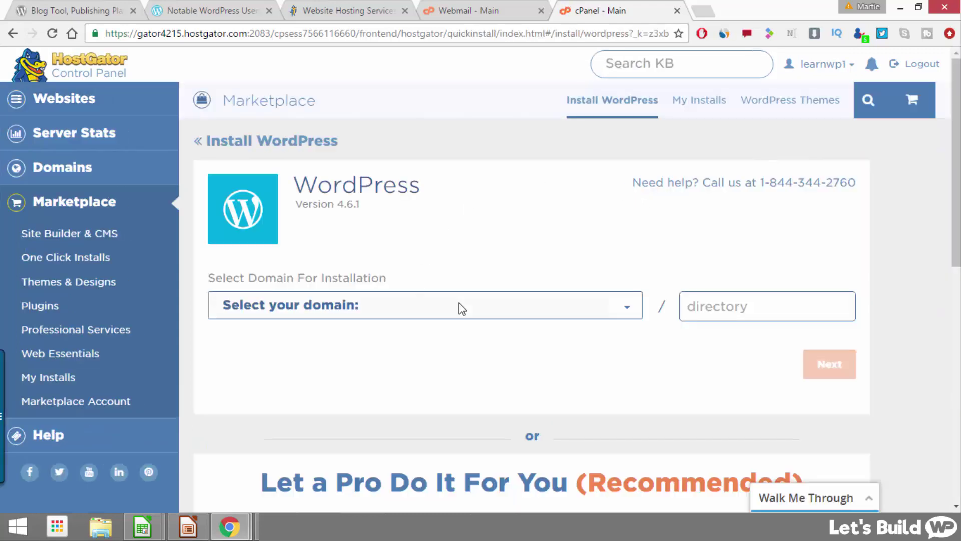
pyautogui.click(491, 305)
pyautogui.click(362, 344)
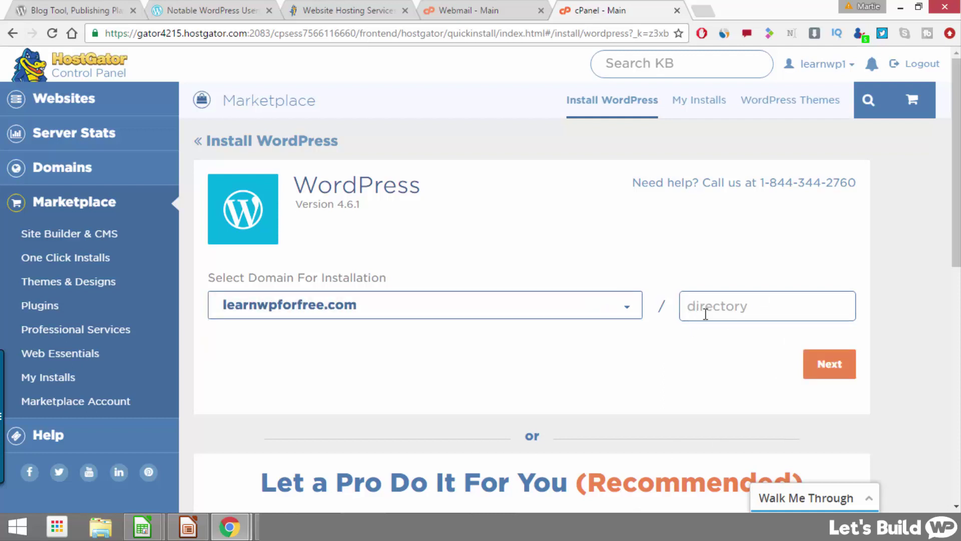
pyautogui.click(828, 366)
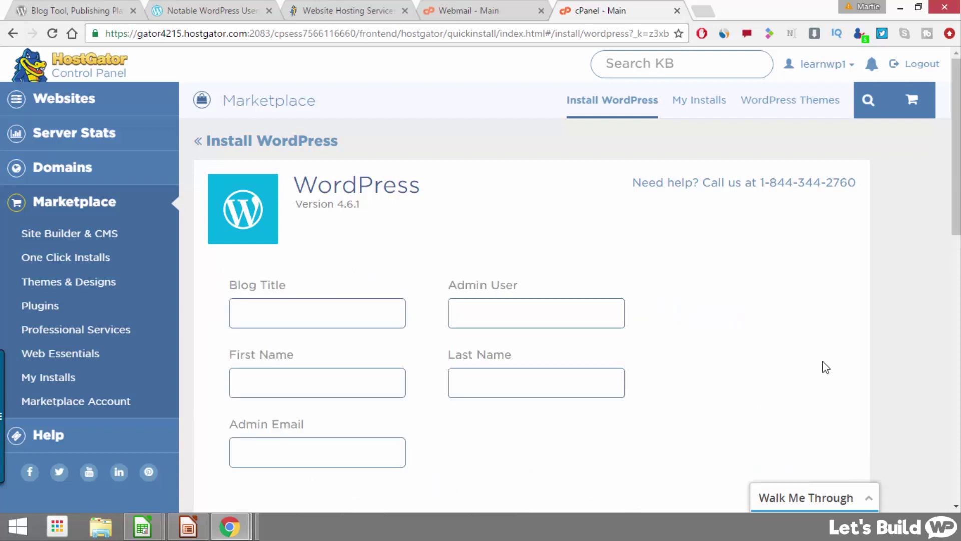
# Step: Enter blog title 'Learn WP for Free' and admin username 'Admin'
pyautogui.scroll(-1, 817, 359)
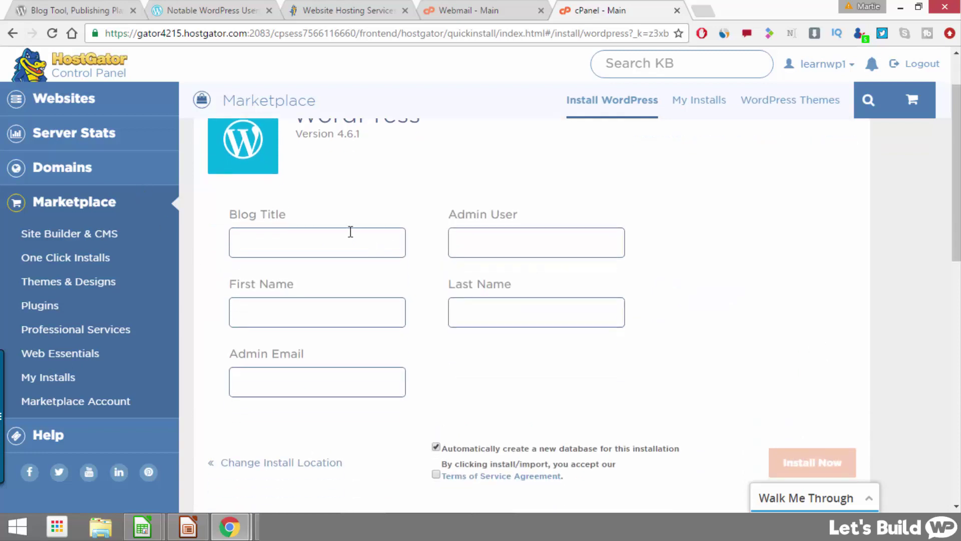
pyautogui.click(328, 246)
pyautogui.write('Learn WP f')
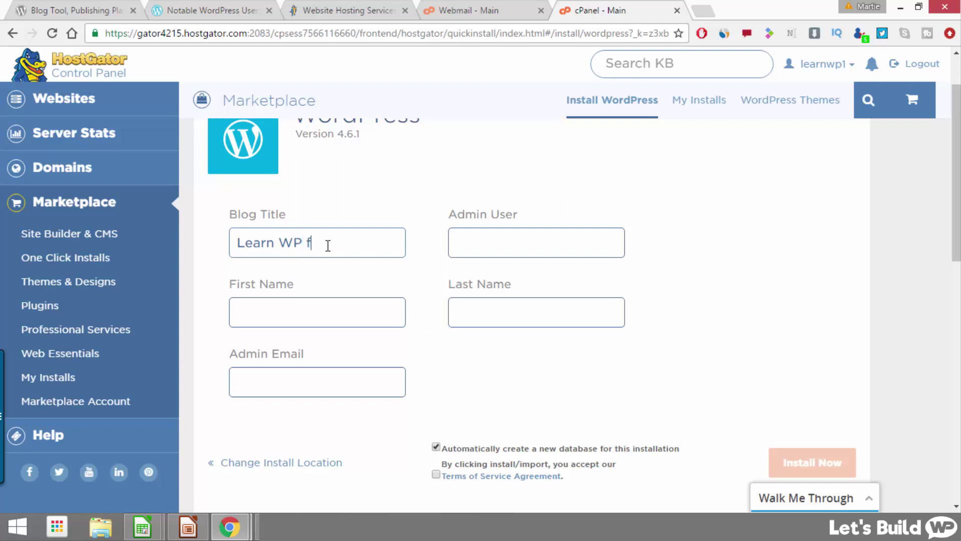
pyautogui.write('or Free')
pyautogui.click(533, 240)
pyautogui.write('Admin')
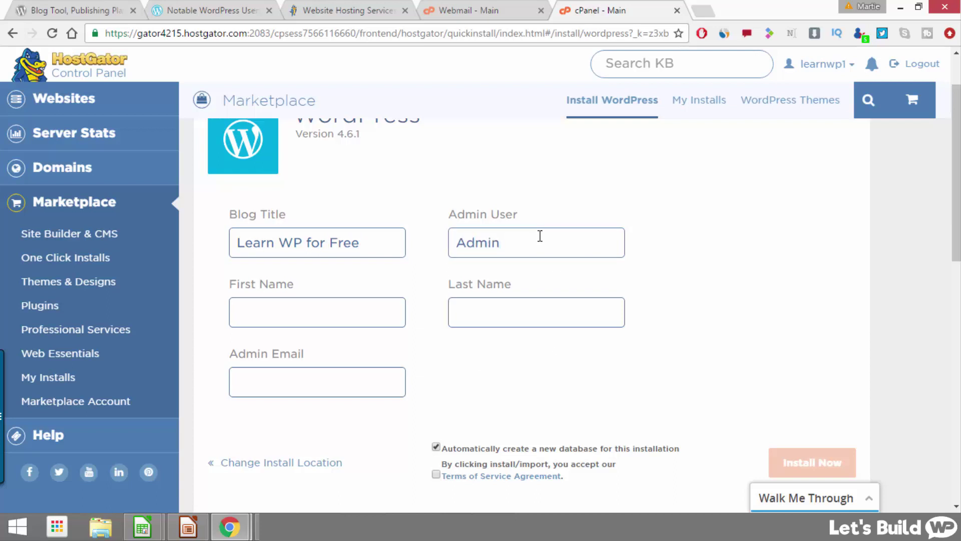
# Step: Fill in the admin's first name, last name and e-mail, accept the terms, and install
pyautogui.click(323, 315)
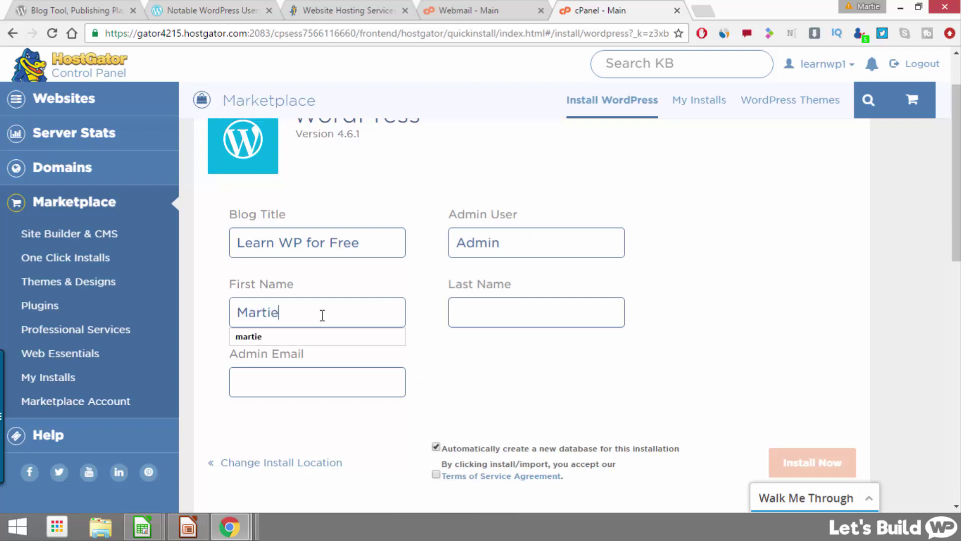
pyautogui.press('Tab')
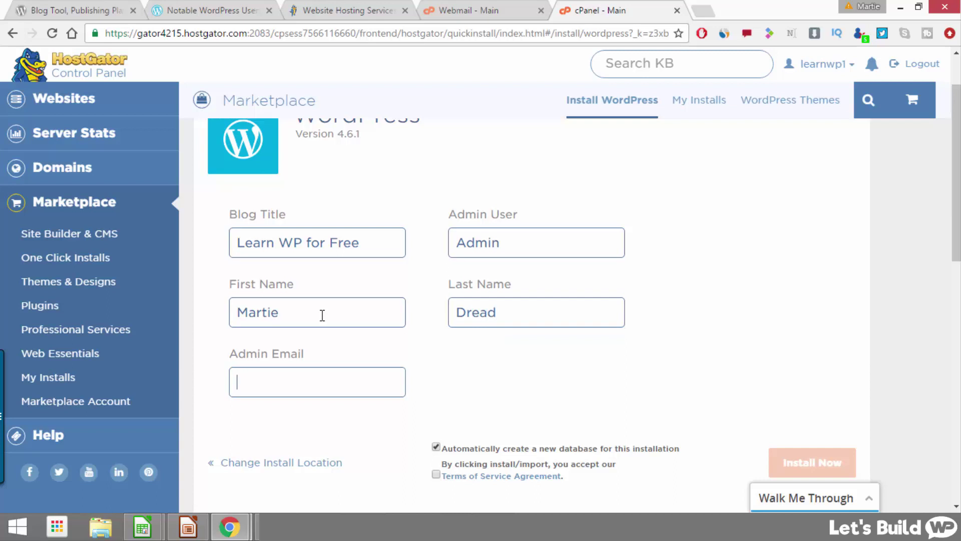
pyautogui.press('Down')
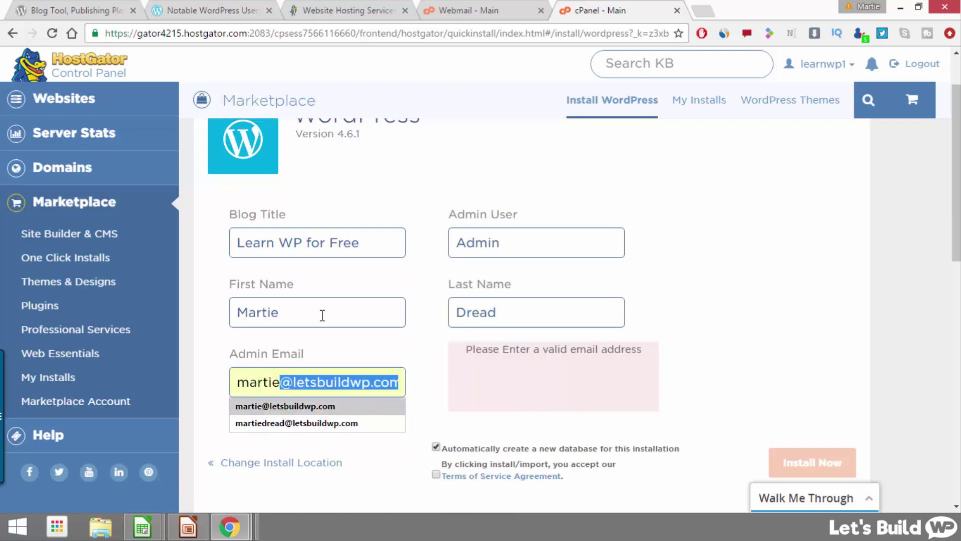
pyautogui.press('Return')
pyautogui.scroll(-1, 425, 376)
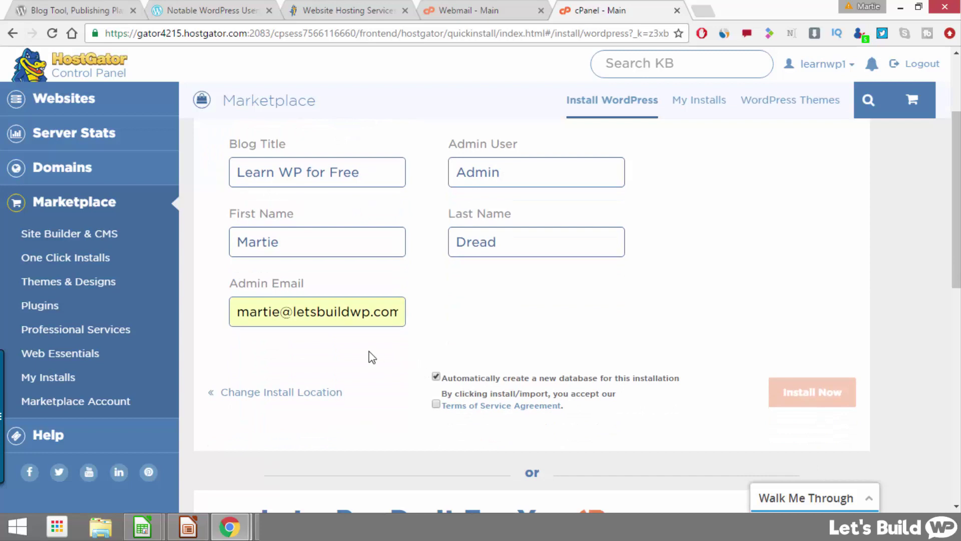
pyautogui.click(436, 404)
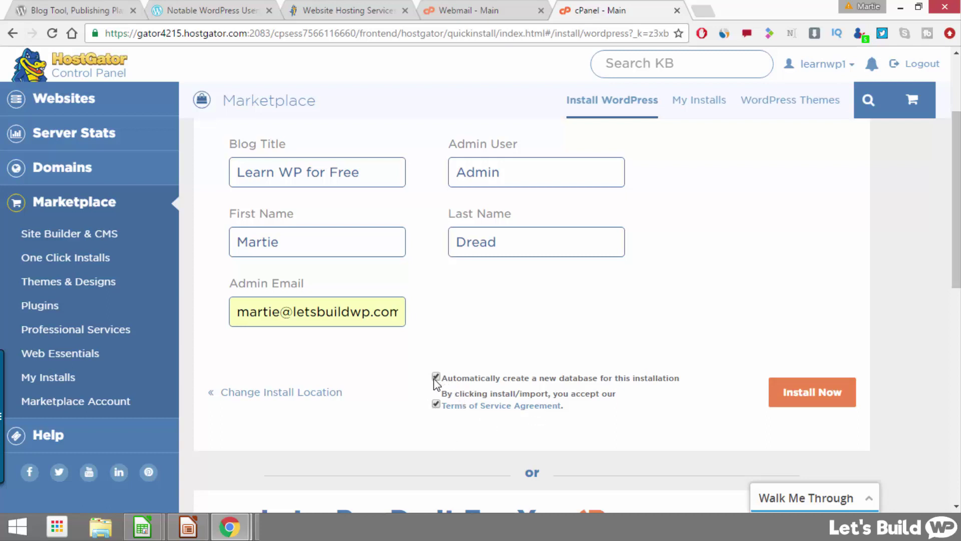
pyautogui.click(812, 392)
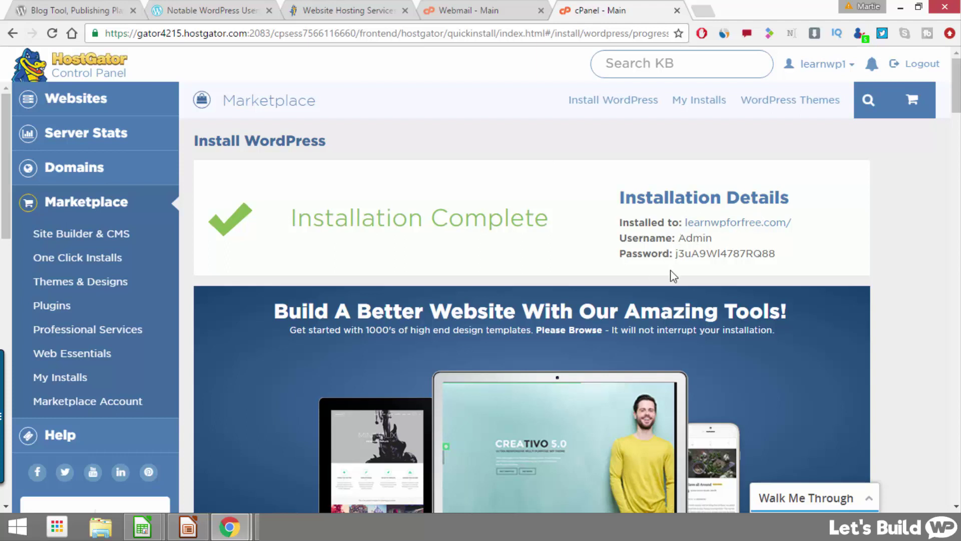
# Step: Open the installed learnwpforfree.com site in a new browser tab from the installation details
pyautogui.moveTo(775, 254); pyautogui.dragTo(679, 258)
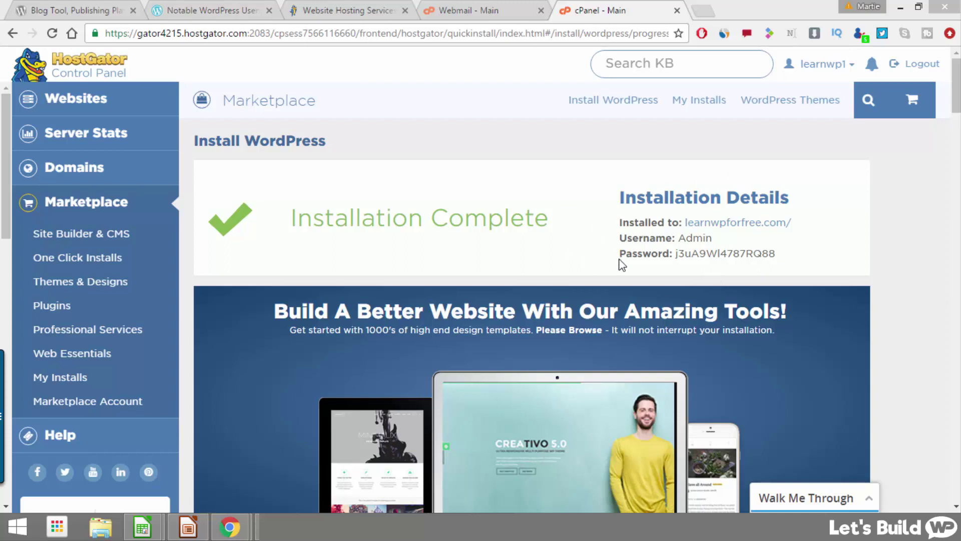
pyautogui.rightClick(720, 226)
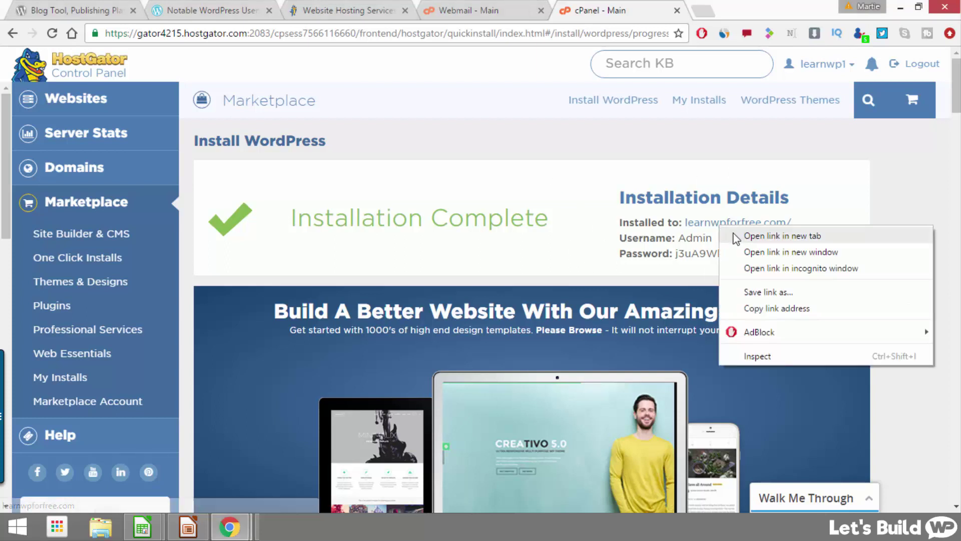
pyautogui.click(775, 237)
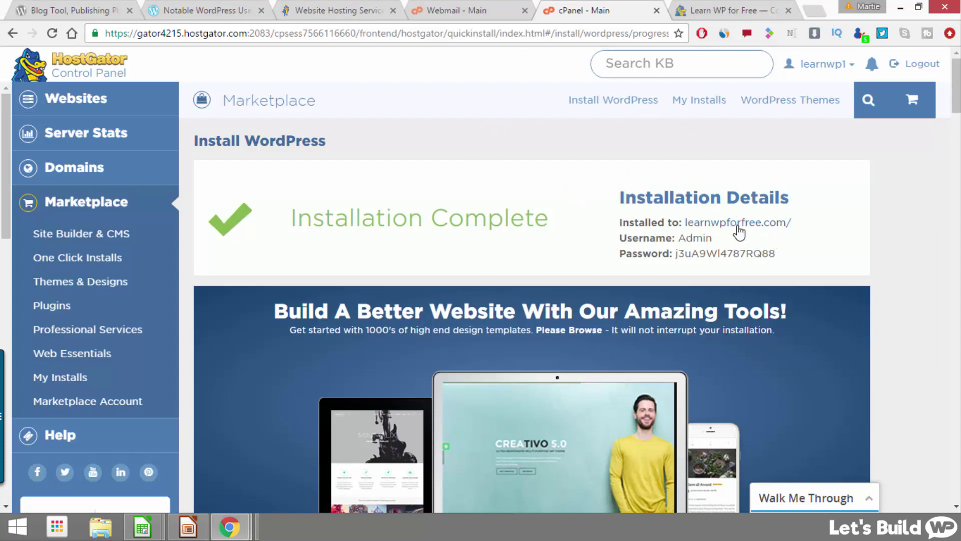
pyautogui.click(733, 12)
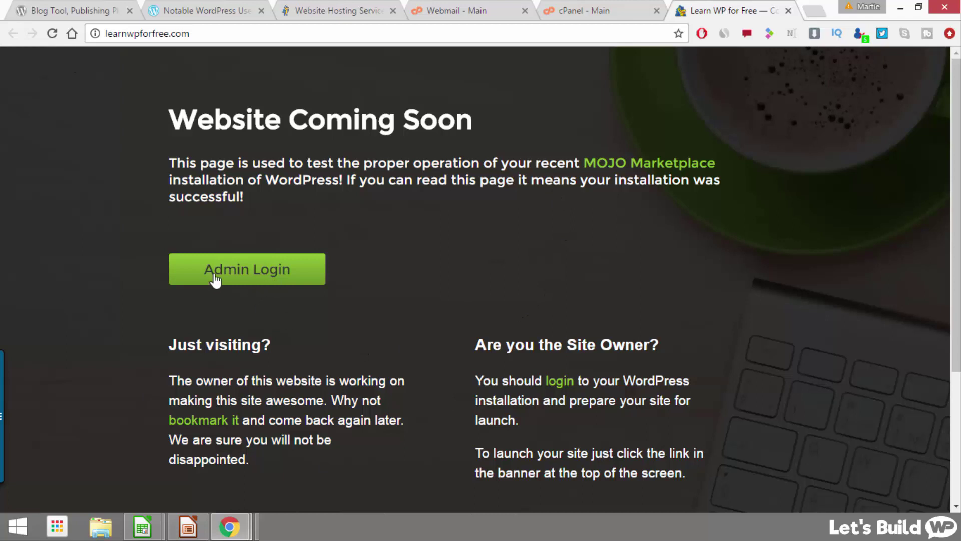
# Step: Go to the WordPress admin login and enter the username Admin
pyautogui.click(253, 267)
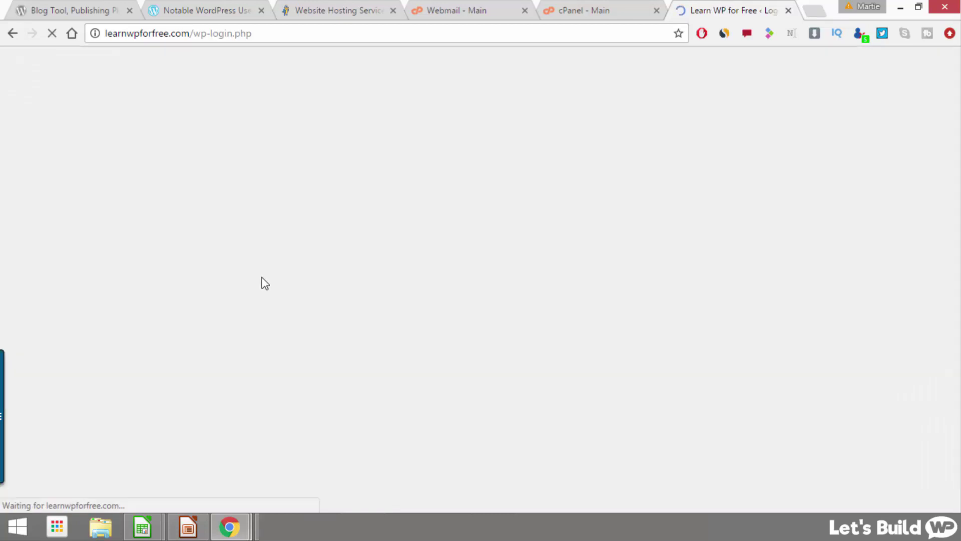
pyautogui.write('Admin')
pyautogui.press('Tab')
# Step: Copy the generated admin password from the install details, paste it into the login form, and log in
pyautogui.click(585, 14)
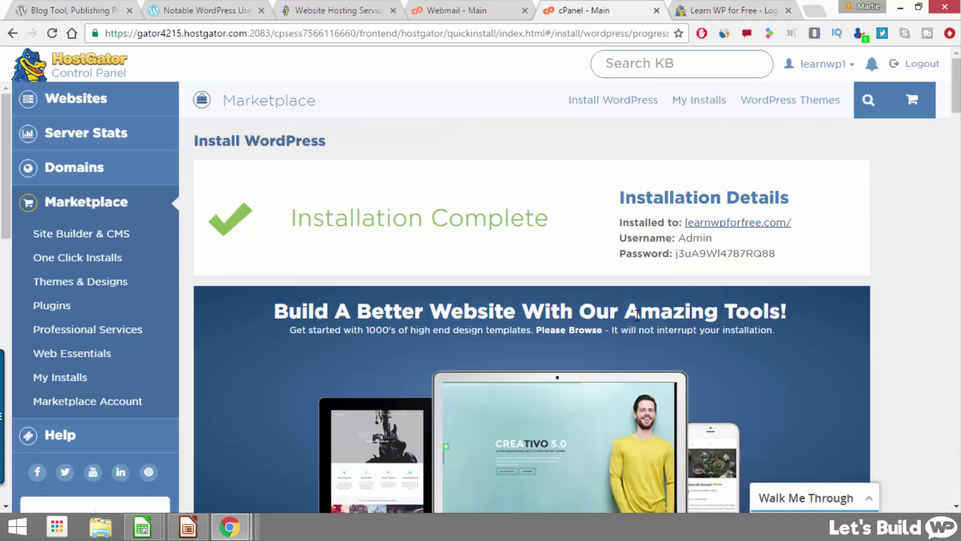
pyautogui.moveTo(777, 253); pyautogui.dragTo(679, 252)
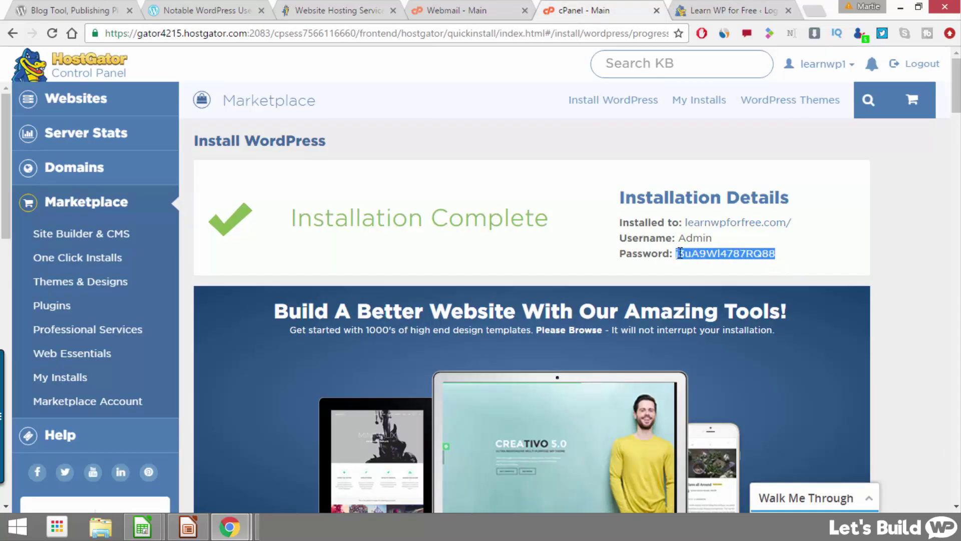
pyautogui.rightClick(679, 254)
pyautogui.click(721, 266)
pyautogui.click(703, 10)
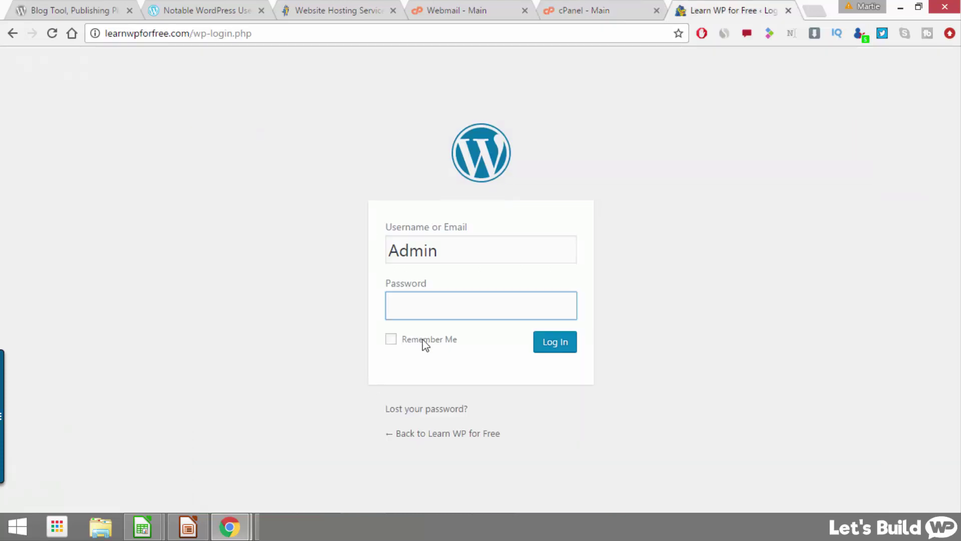
pyautogui.rightClick(453, 314)
pyautogui.click(534, 182)
pyautogui.click(545, 345)
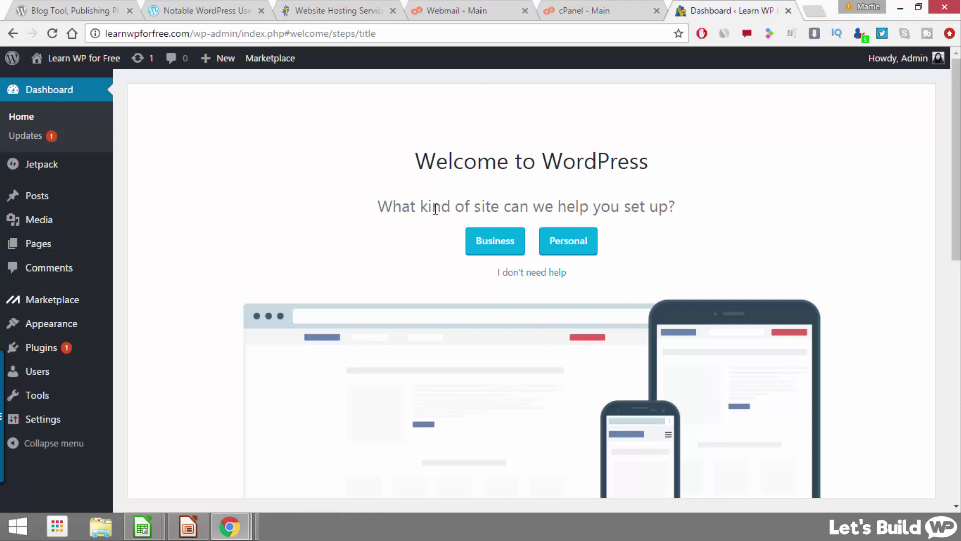
# Step: Skip the guided setup, close the WP Live banner, and take the site live instead of Coming Soon
pyautogui.click(536, 279)
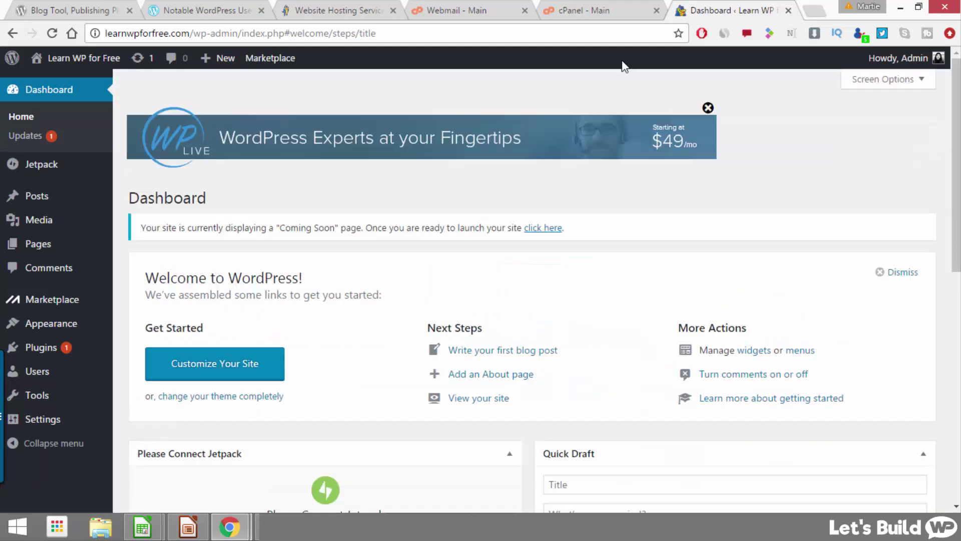
pyautogui.click(708, 108)
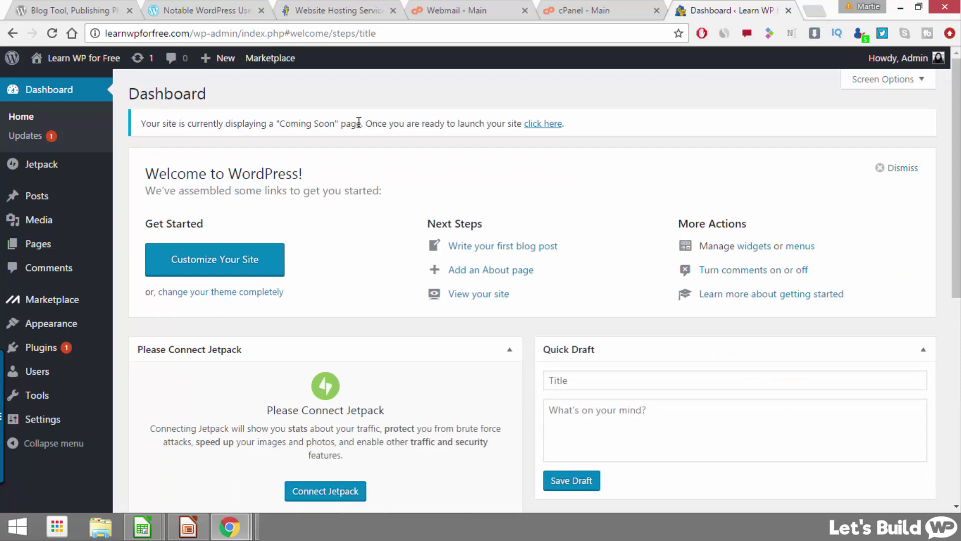
pyautogui.click(540, 125)
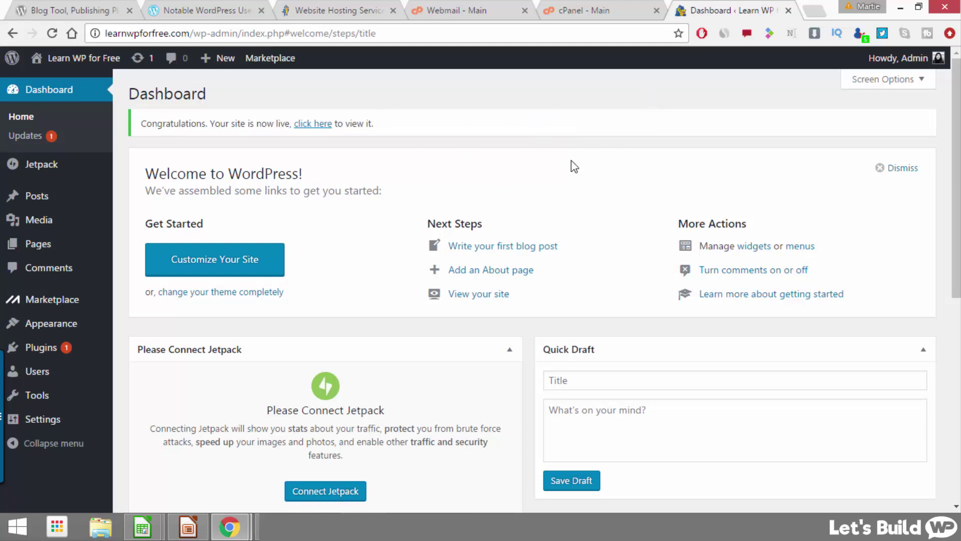
pyautogui.click(598, 11)
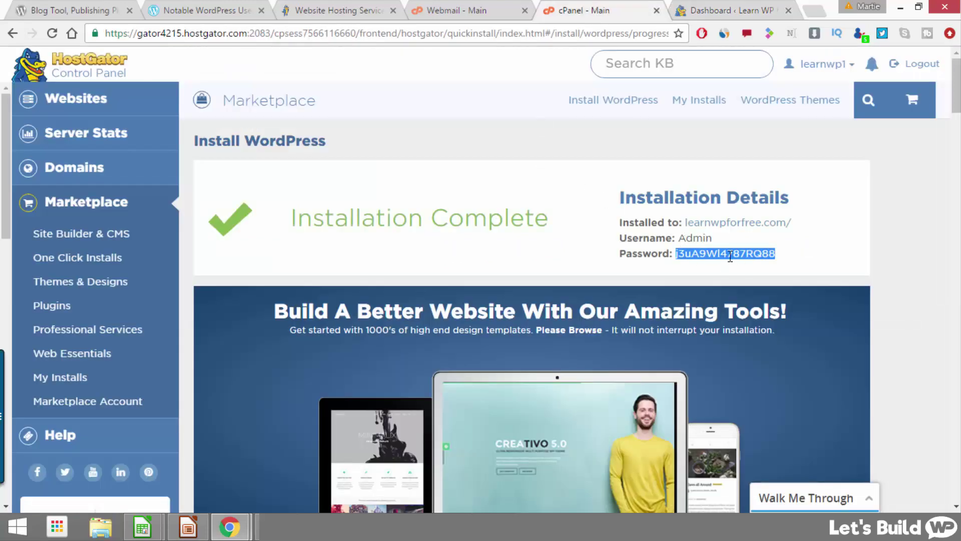
pyautogui.click(740, 9)
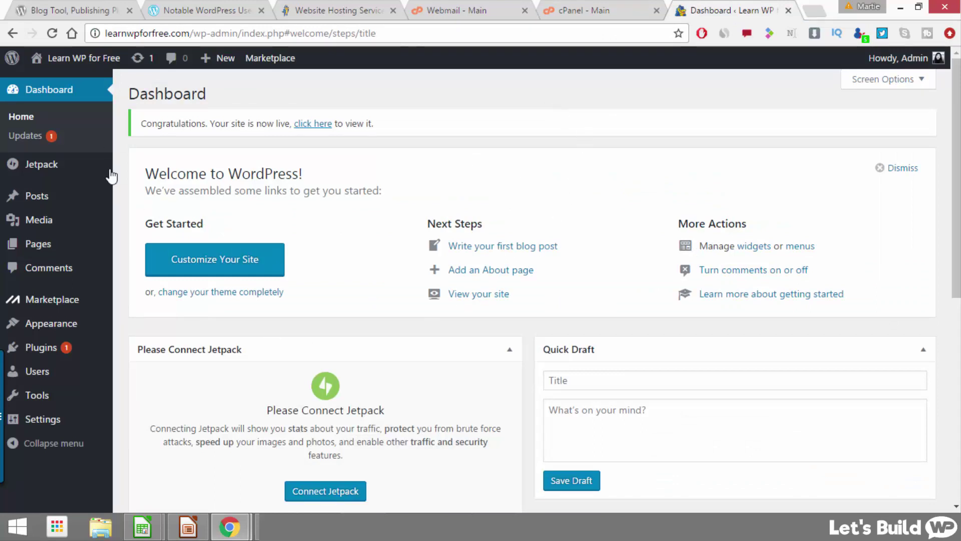
# Step: Give the Admin user a new typed password, confirm weak password use, and update the profile
pyautogui.click(44, 376)
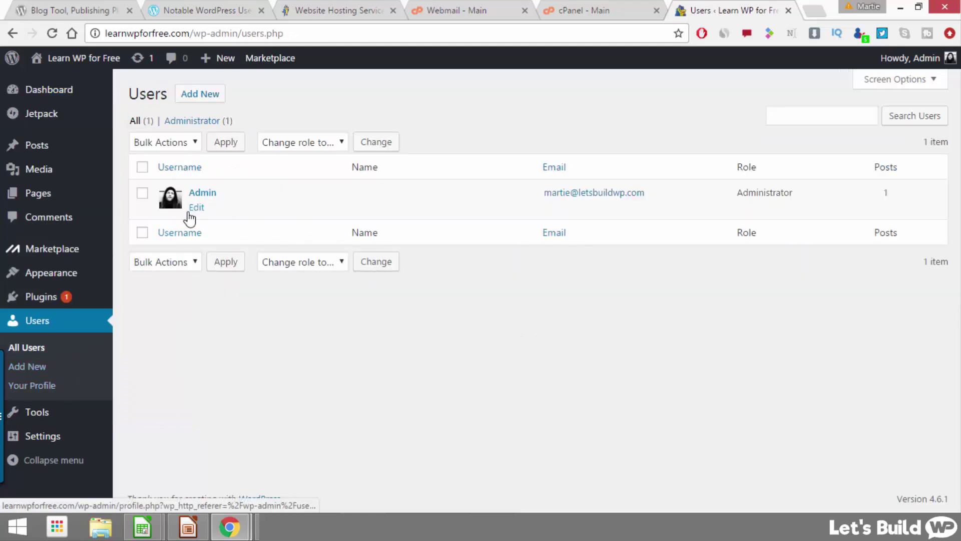
pyautogui.click(195, 209)
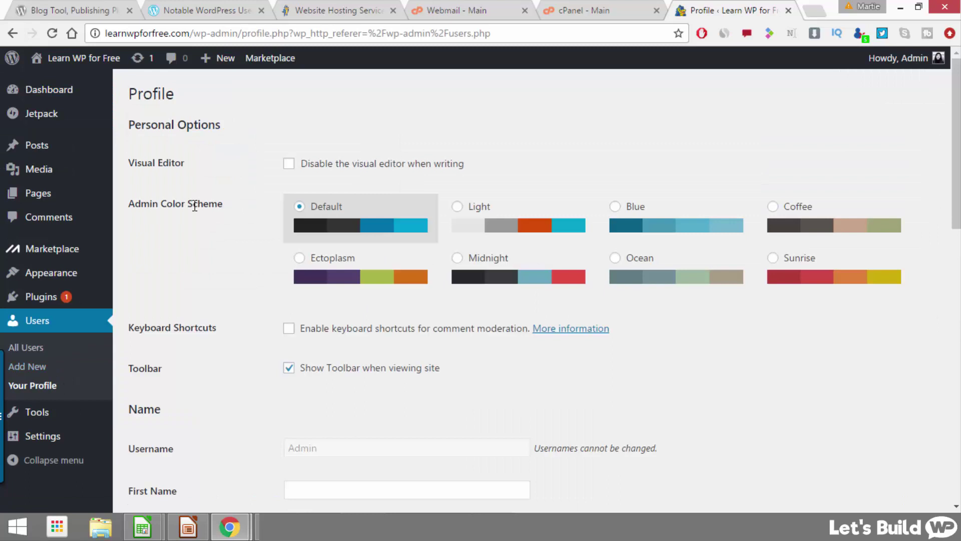
pyautogui.scroll(-14, 194, 207)
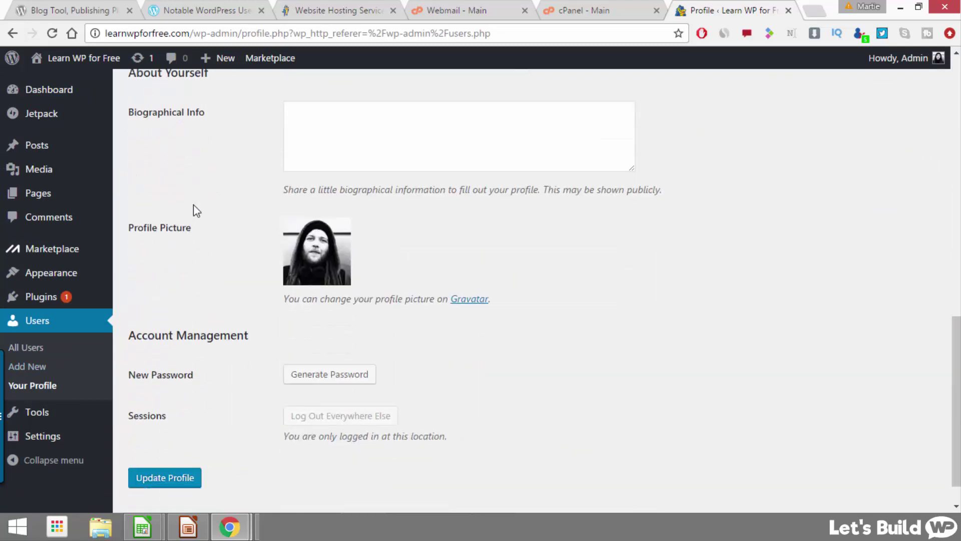
pyautogui.scroll(-1, 193, 210)
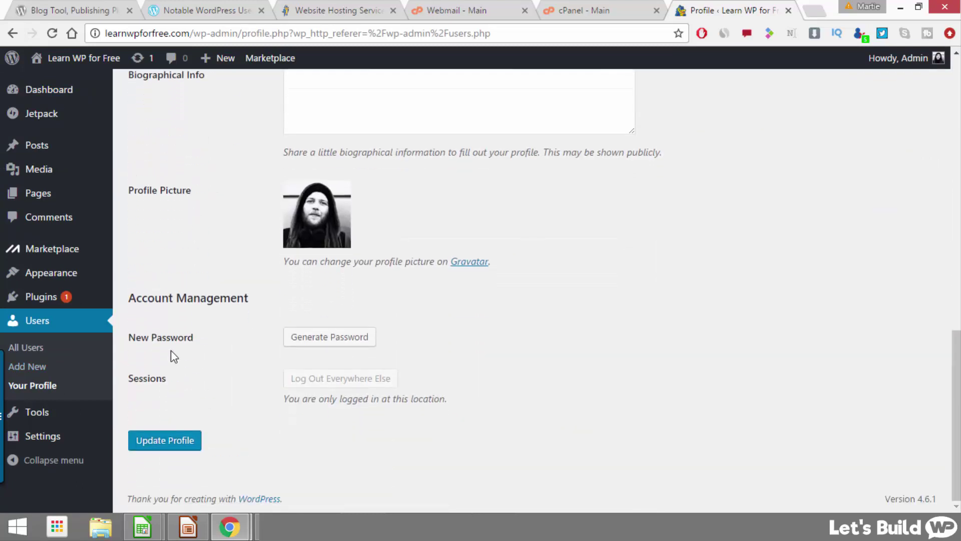
pyautogui.click(349, 344)
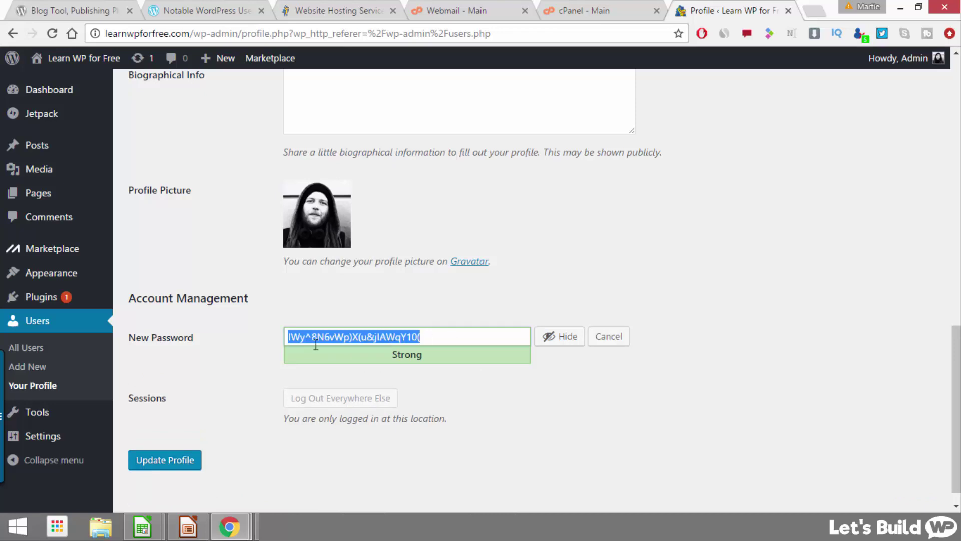
pyautogui.write('MyNewPassword')
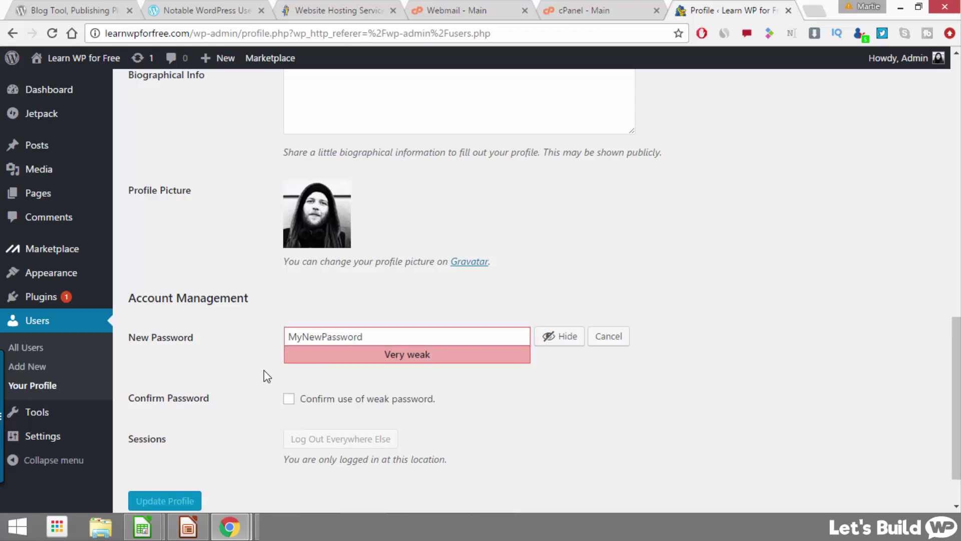
pyautogui.click(289, 399)
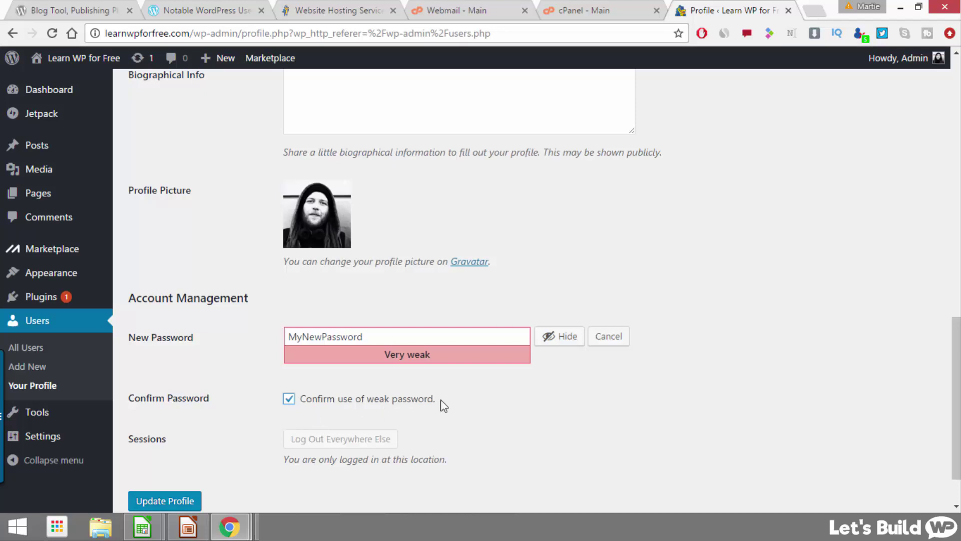
pyautogui.click(189, 501)
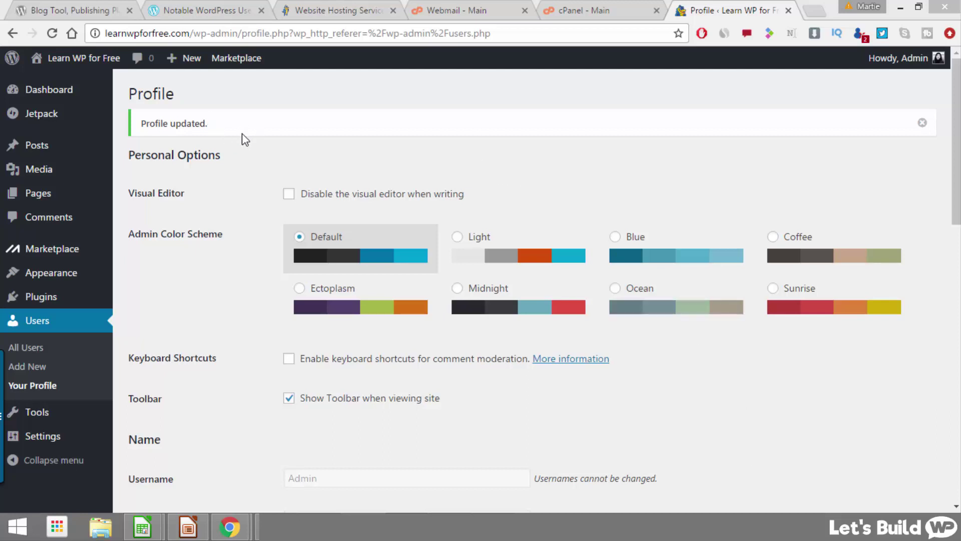
# Step: Visit the public Learn WP for Free site and scroll through the Hello world! post
pyautogui.click(94, 65)
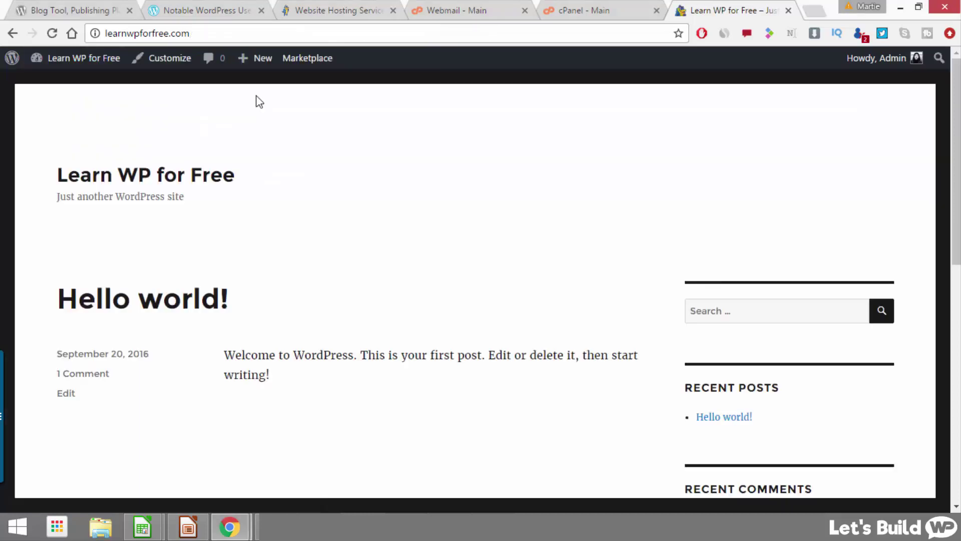
pyautogui.scroll(-7, 259, 101)
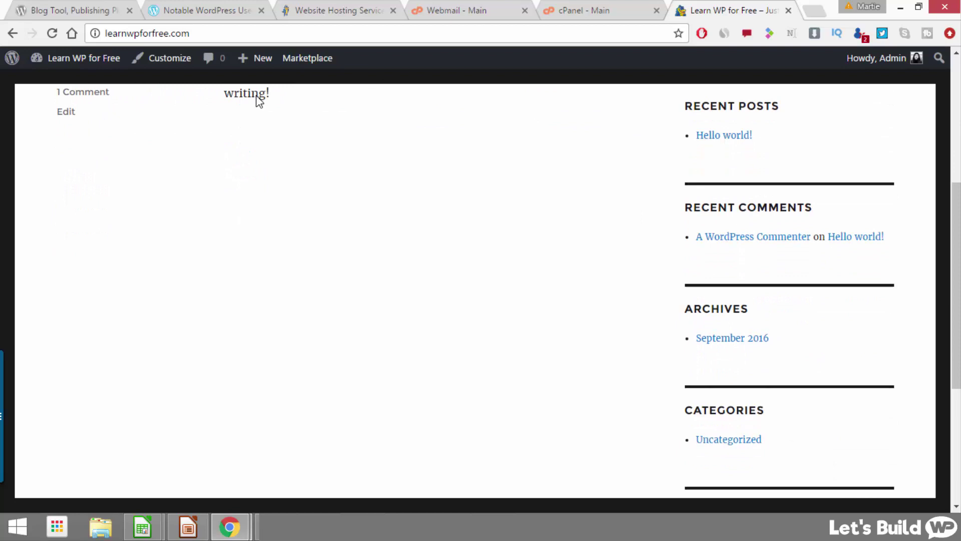
pyautogui.scroll(-4, 257, 96)
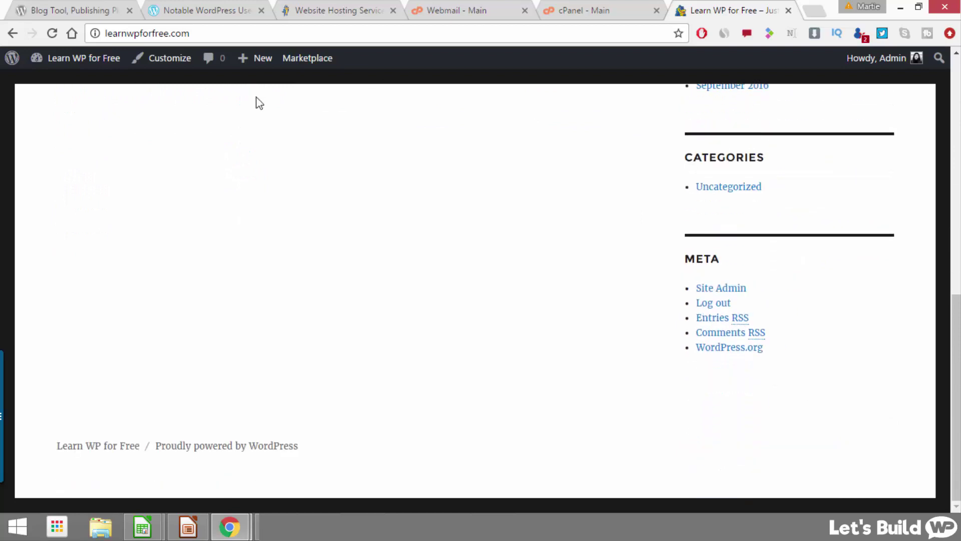
pyautogui.scroll(10, 258, 103)
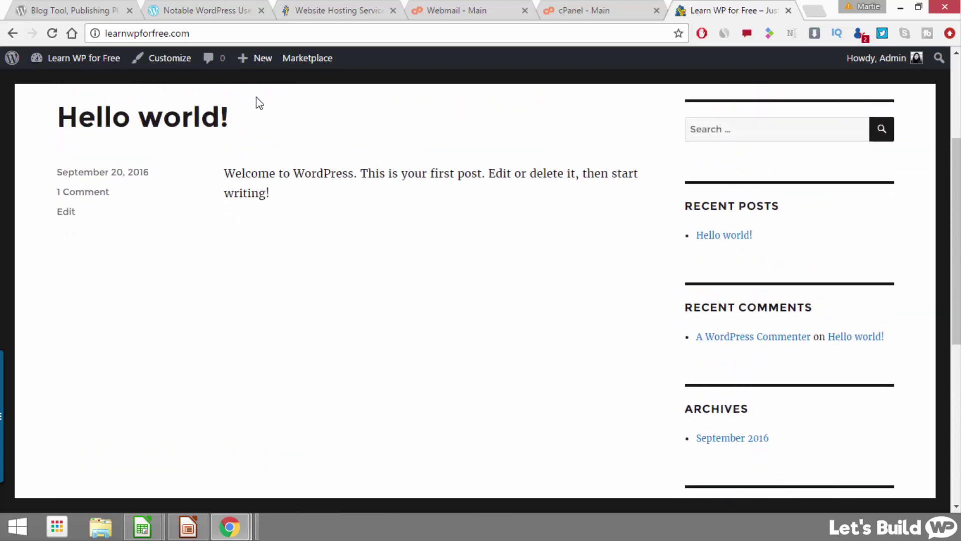
pyautogui.scroll(2, 259, 102)
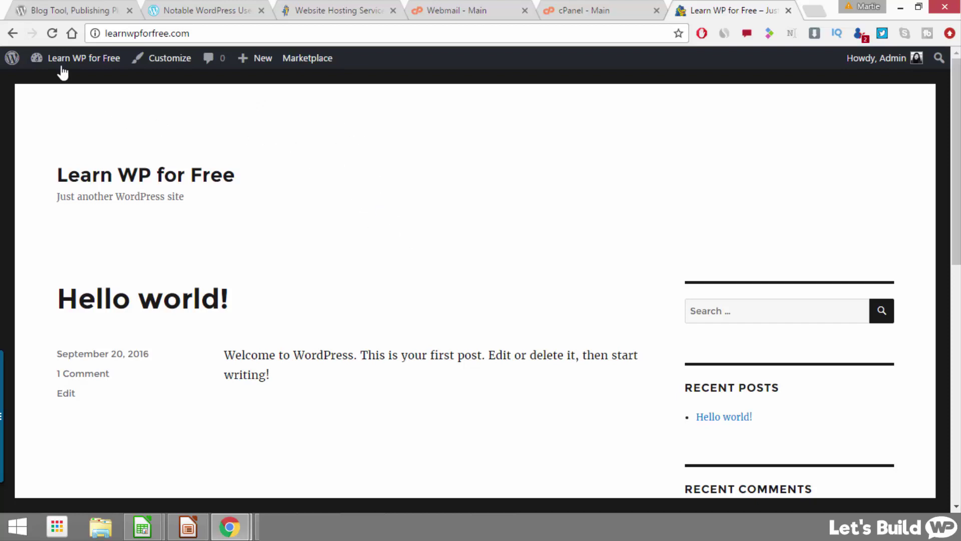
# Step: From the Dashboard, go to the Pages list and start a new page with Add New
pyautogui.click(93, 64)
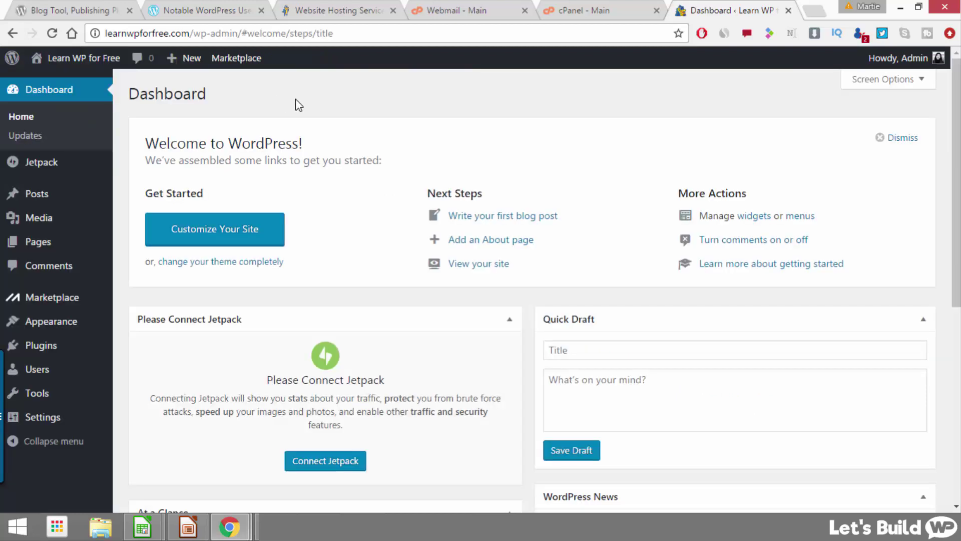
pyautogui.click(45, 253)
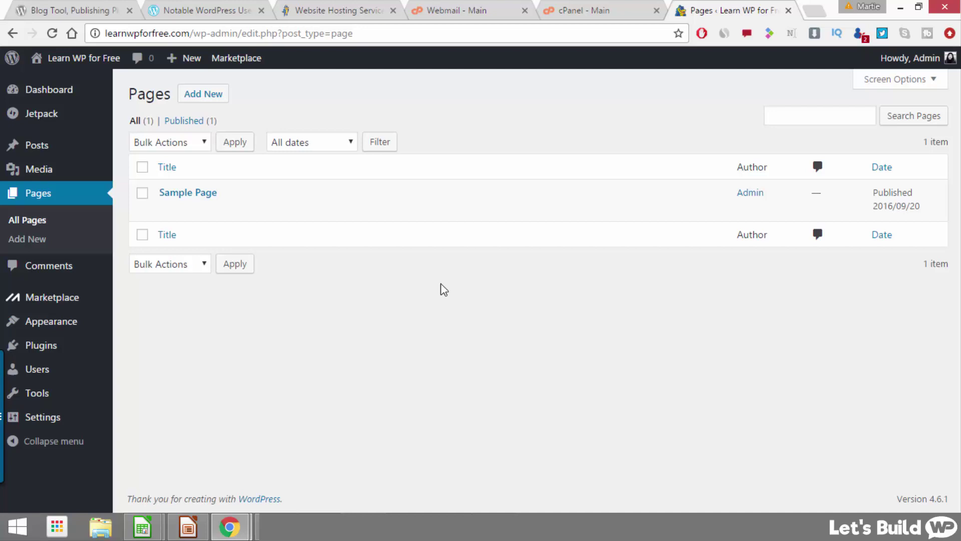
pyautogui.moveTo(157, 195)
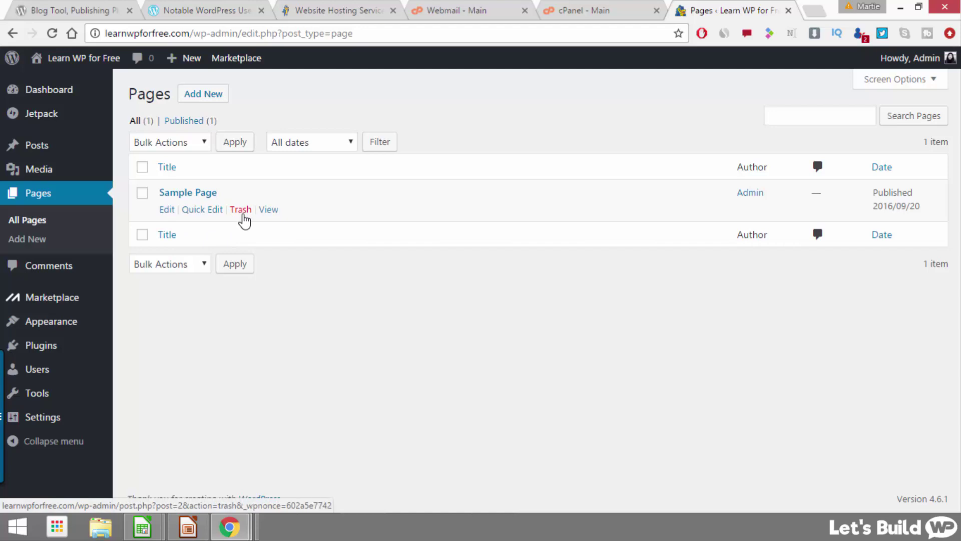
pyautogui.click(202, 99)
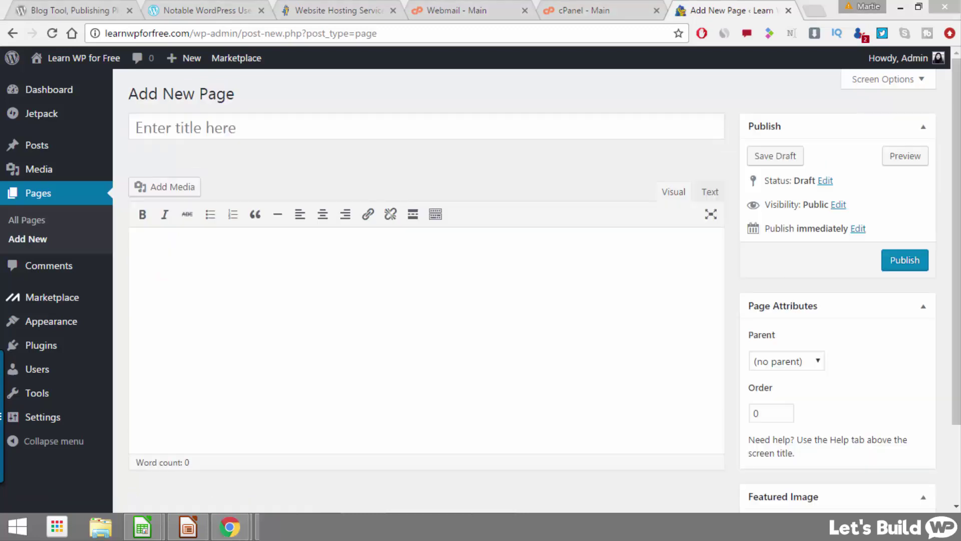
# Step: Title the page 'My New Page' and paste Lorem ipsum paragraphs into its body
pyautogui.click(389, 128)
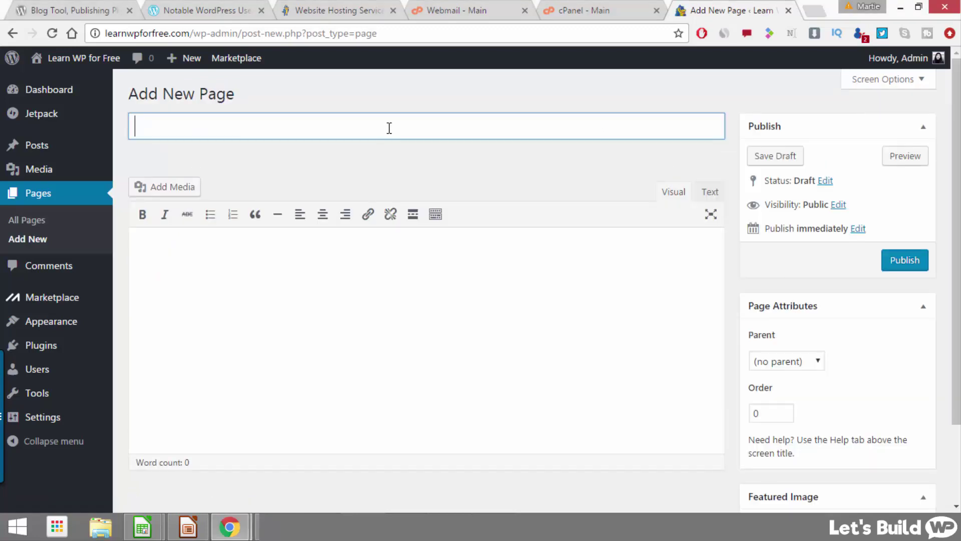
pyautogui.write('My New Page')
pyautogui.click(392, 280)
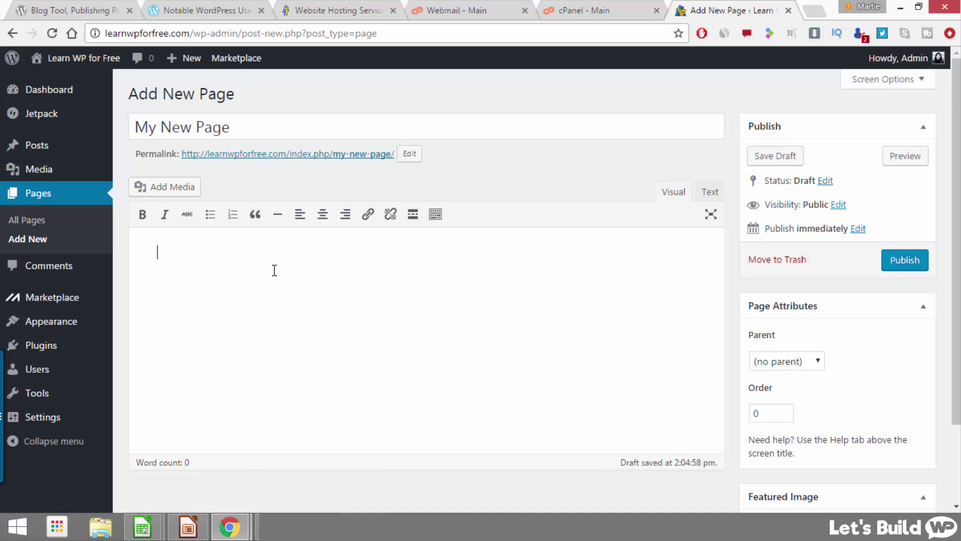
pyautogui.rightClick(223, 253)
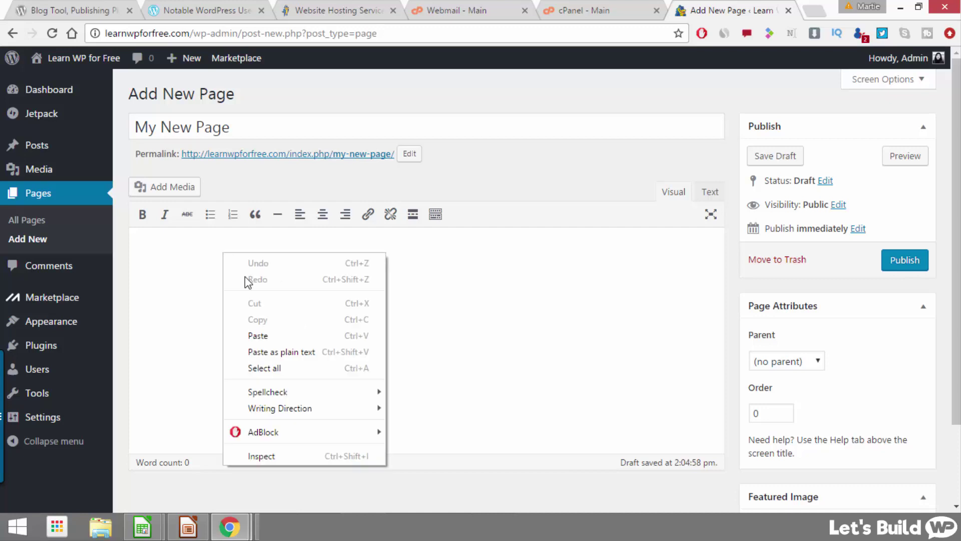
pyautogui.click(266, 337)
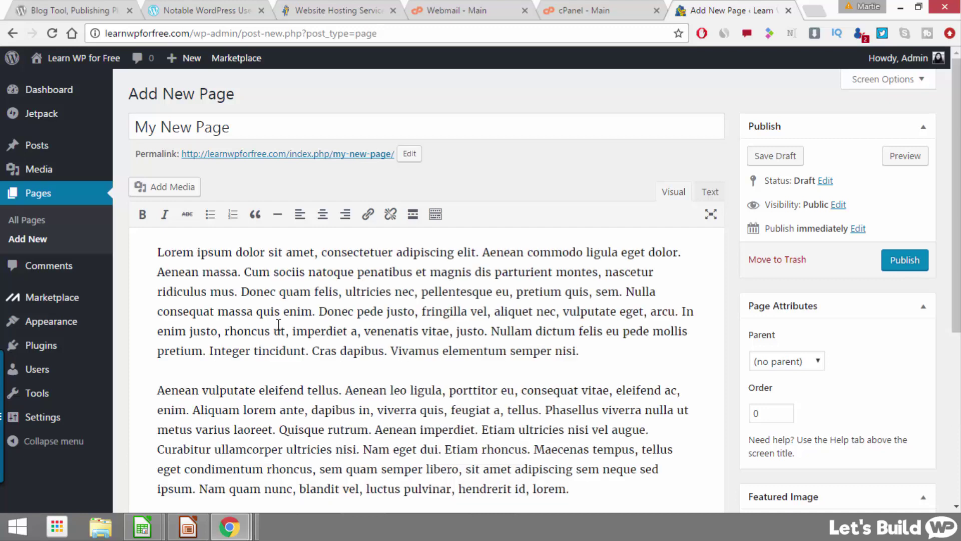
pyautogui.scroll(-7, 278, 324)
pyautogui.scroll(7, 279, 322)
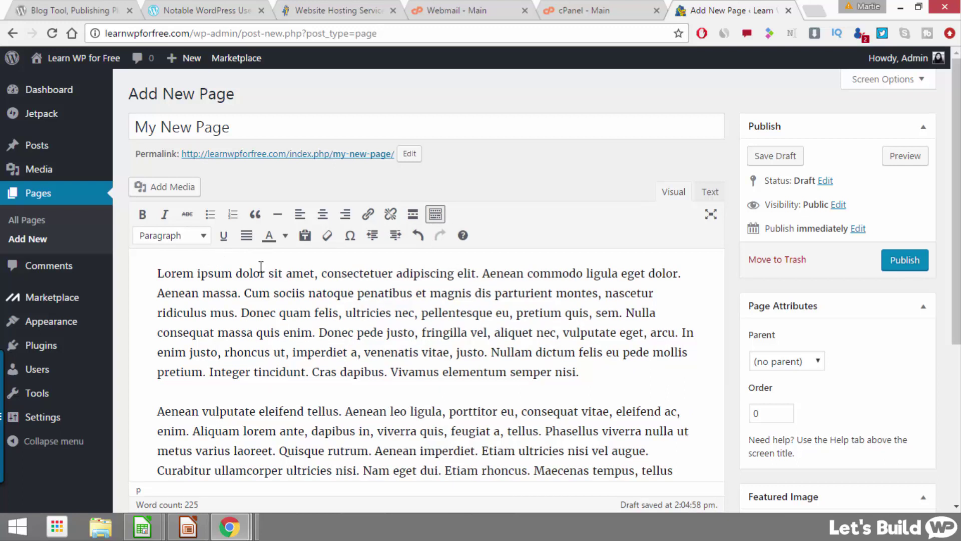
# Step: Make the opening words 'Lorem ipsum dolor sit amet' bold and italic
pyautogui.moveTo(313, 272); pyautogui.dragTo(120, 275)
pyautogui.click(143, 214)
pyautogui.click(165, 215)
# Step: Add a 'Title 1' line after the first paragraph and format it as Heading 2
pyautogui.click(637, 365)
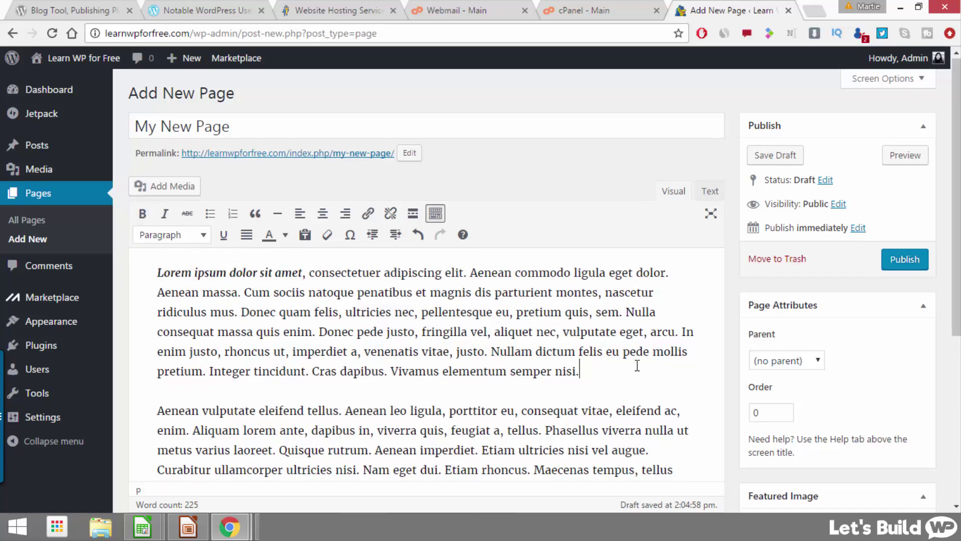
pyautogui.press('Return')
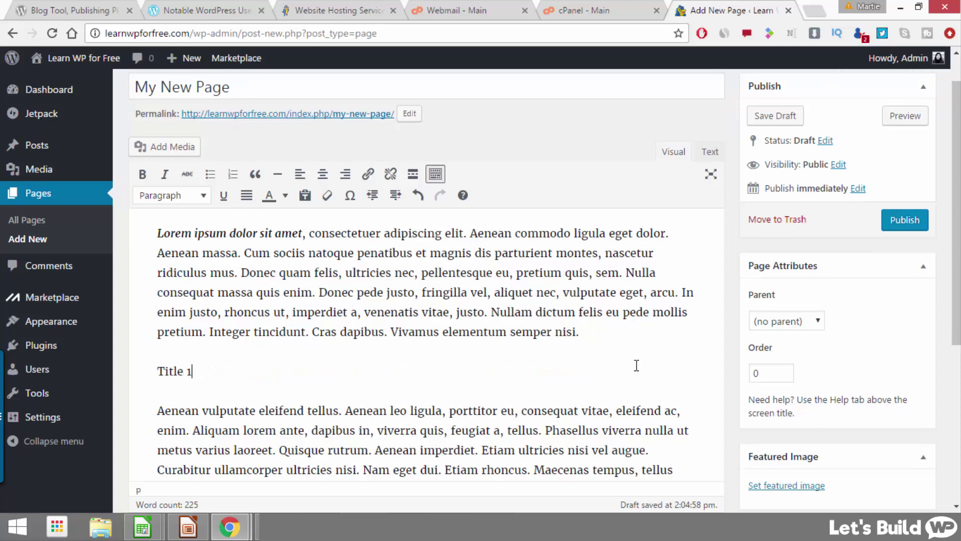
pyautogui.moveTo(209, 379); pyautogui.dragTo(141, 377)
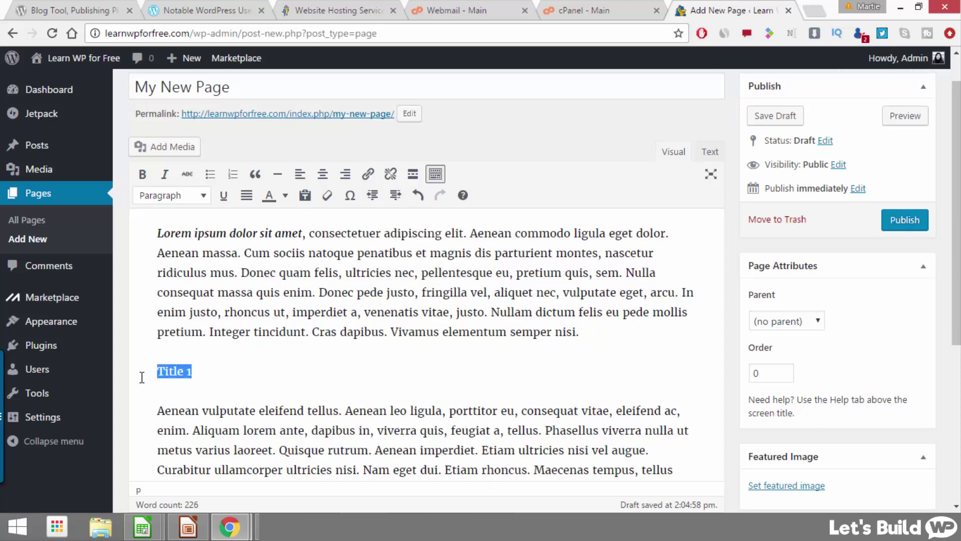
pyautogui.click(182, 196)
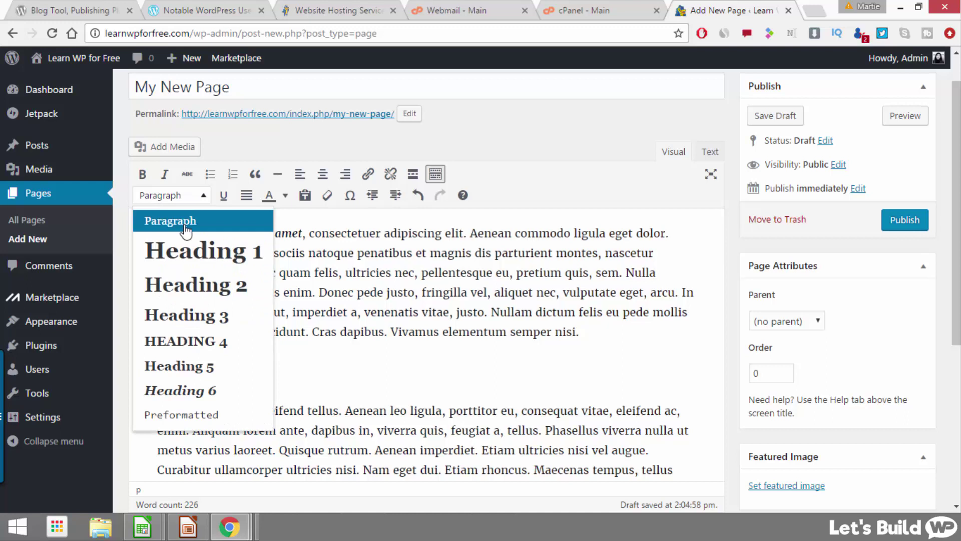
pyautogui.click(200, 290)
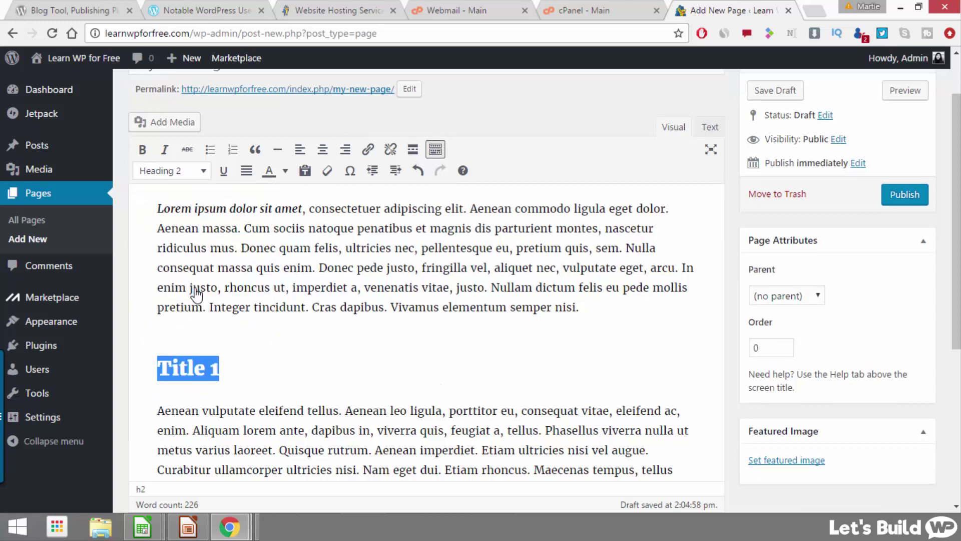
pyautogui.click(314, 379)
# Step: Add an empty line below the paragraph under Title 1 for the picture
pyautogui.scroll(-4, 314, 375)
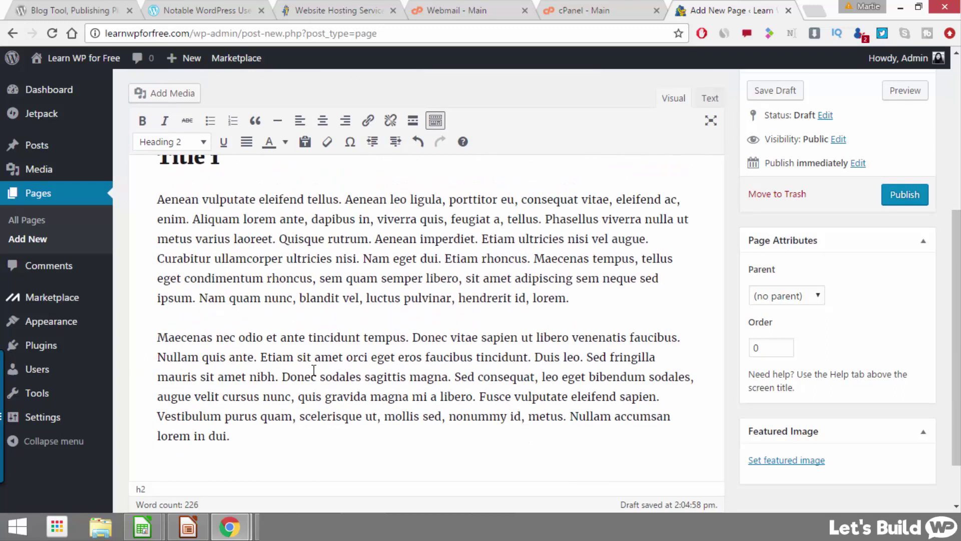
pyautogui.click(609, 303)
pyautogui.press('Return')
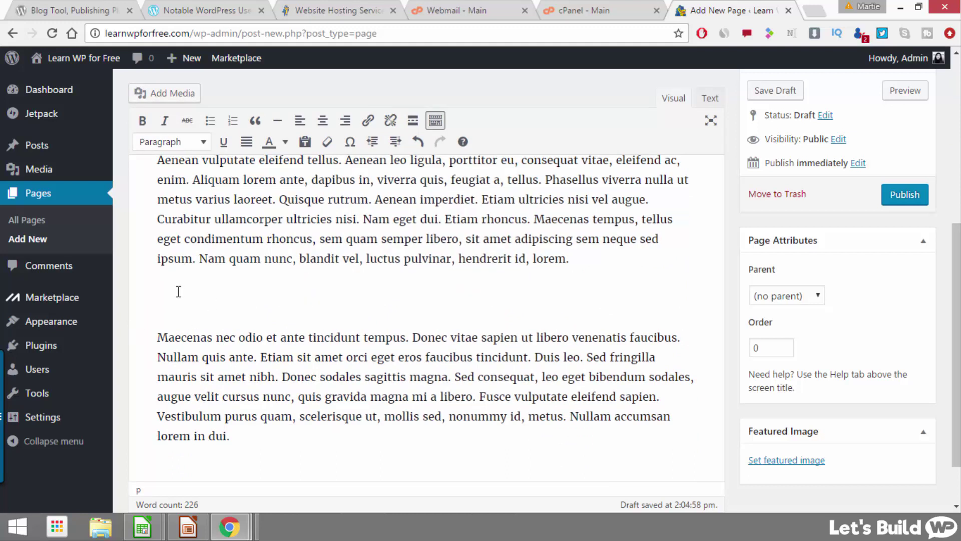
# Step: Upload the about us image and insert it into the page at Full Size, 733 × 415
pyautogui.click(159, 98)
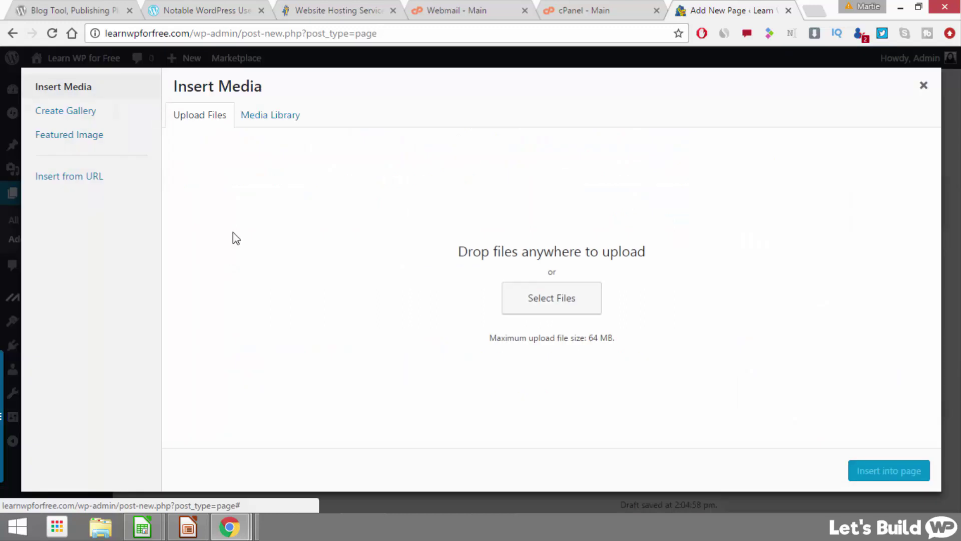
pyautogui.click(550, 309)
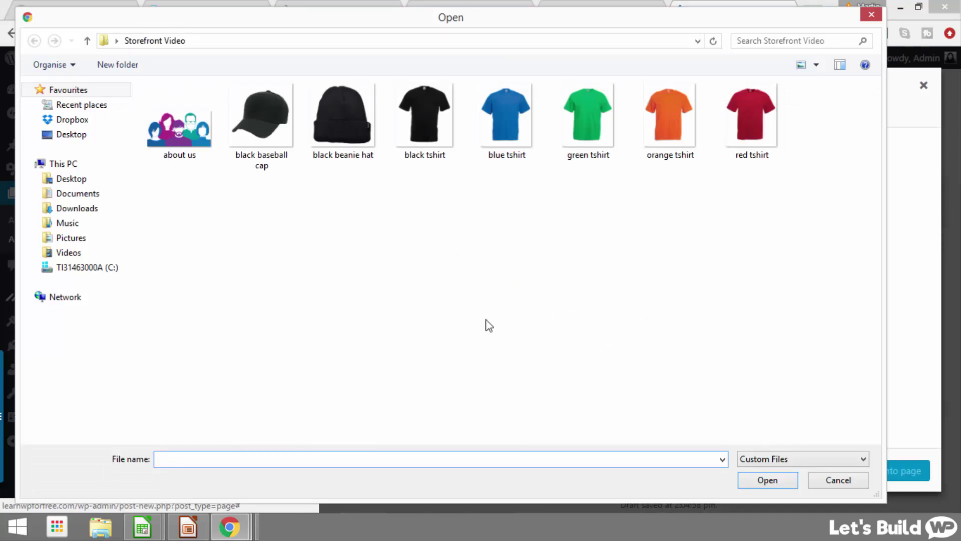
pyautogui.click(179, 135)
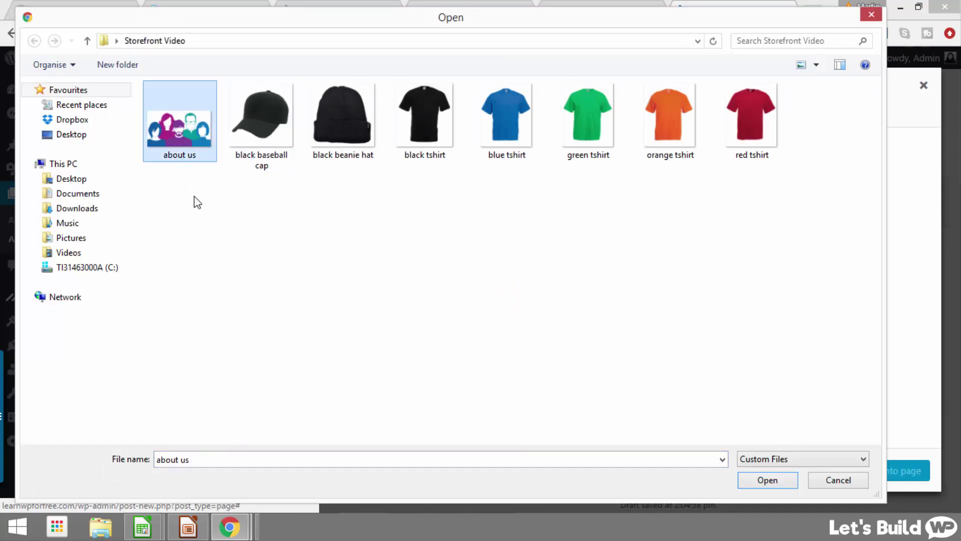
pyautogui.click(792, 482)
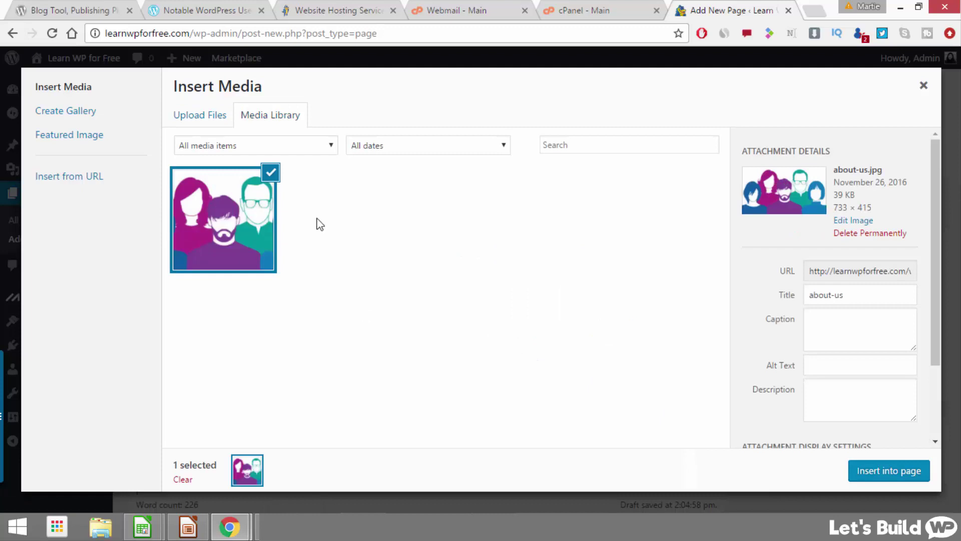
pyautogui.scroll(-2, 761, 254)
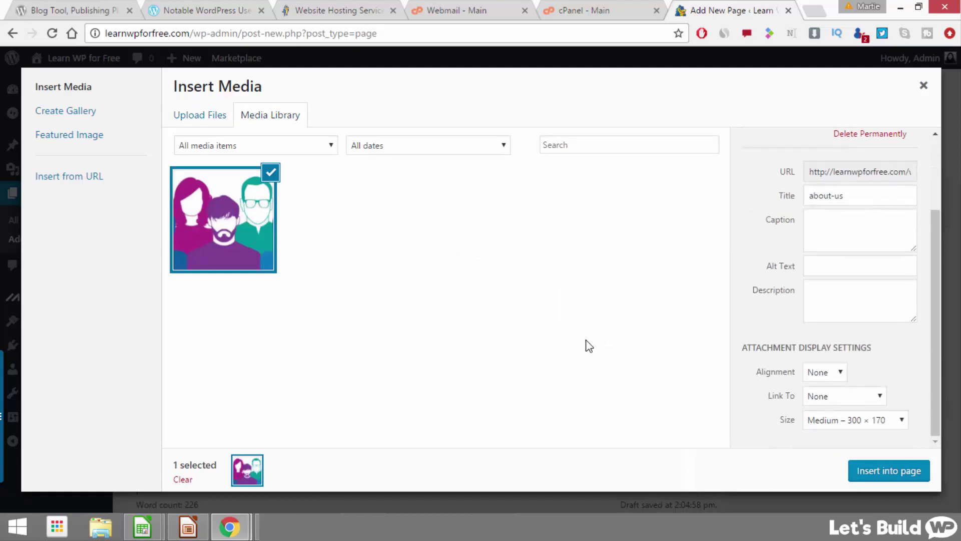
pyautogui.click(853, 421)
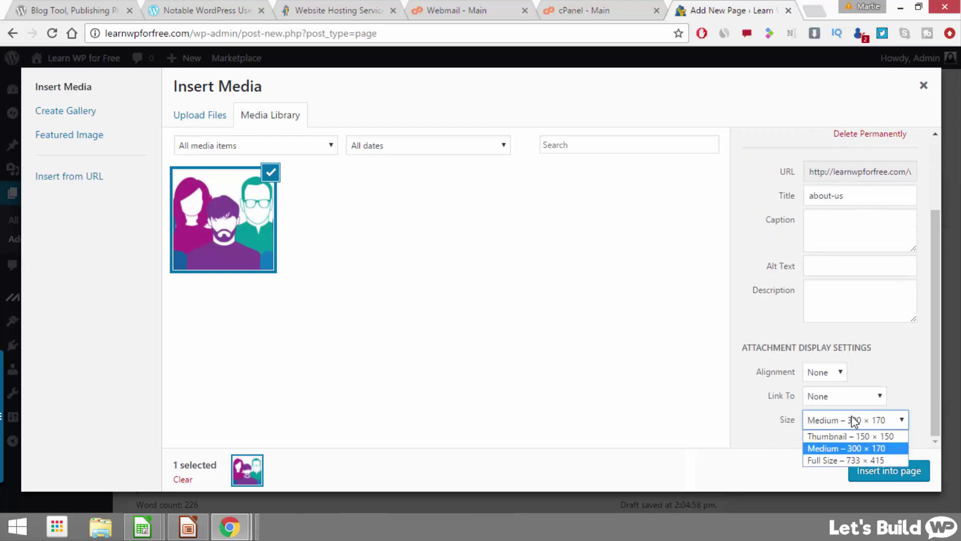
pyautogui.click(822, 461)
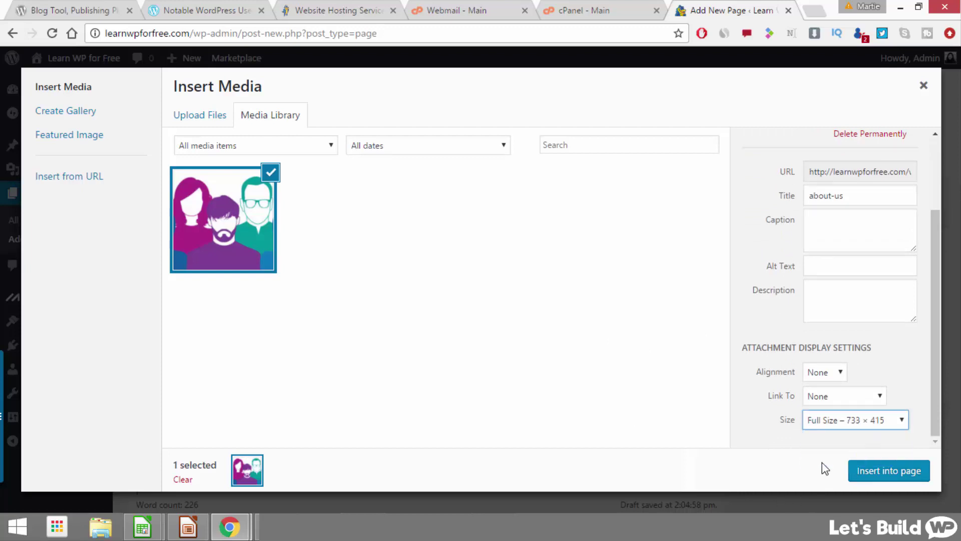
pyautogui.click(890, 475)
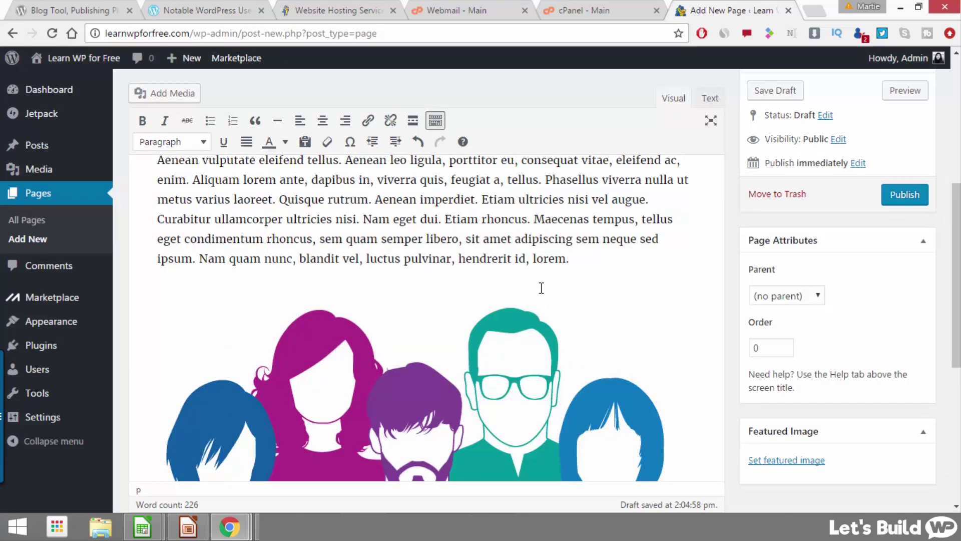
pyautogui.scroll(-5, 475, 284)
pyautogui.scroll(-1, 441, 286)
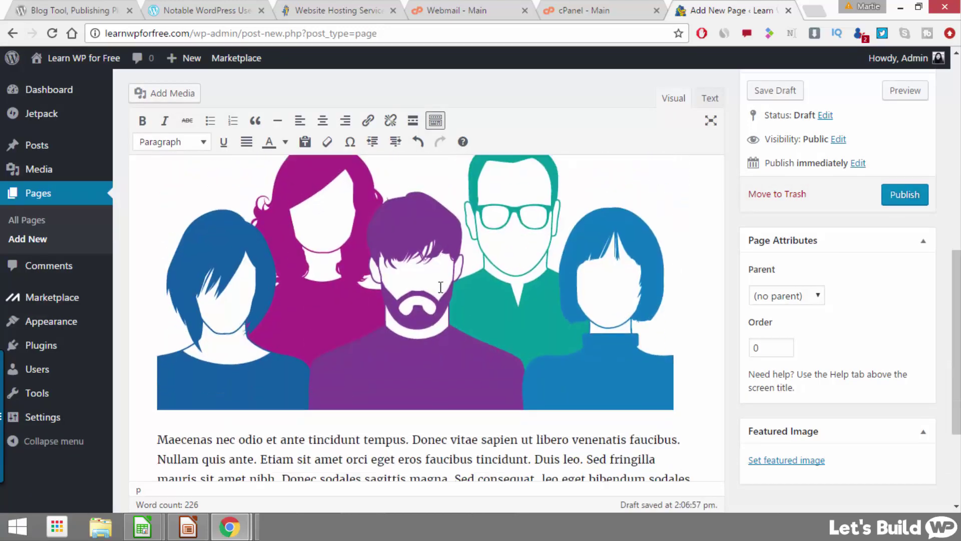
pyautogui.scroll(-4, 440, 287)
pyautogui.scroll(10, 440, 286)
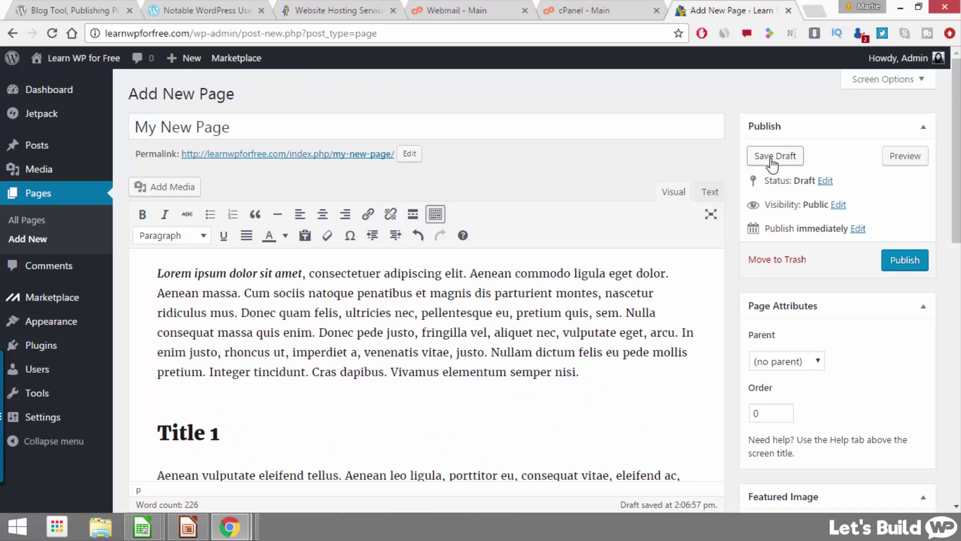
# Step: Publish My New Page, then view it live and scroll through its text and picture
pyautogui.click(897, 268)
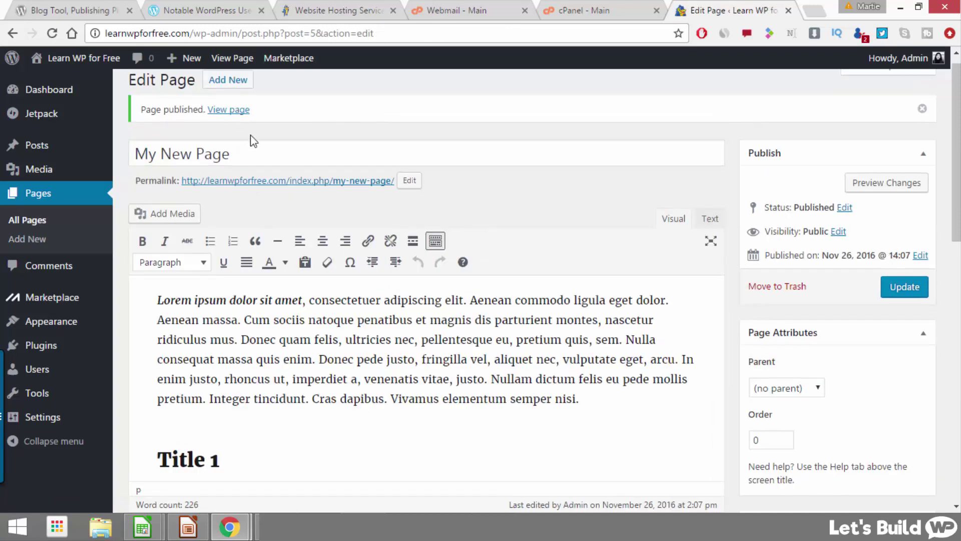
pyautogui.click(230, 110)
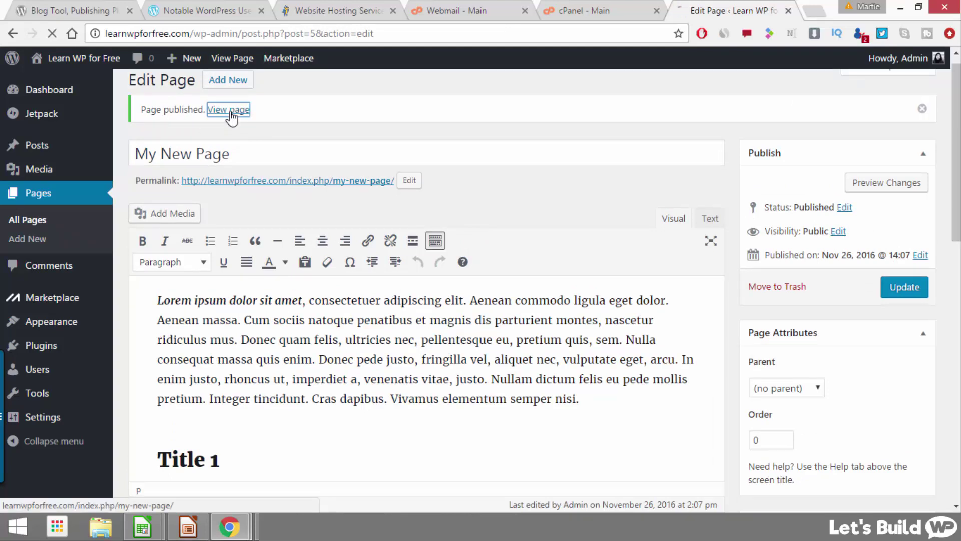
pyautogui.scroll(-3, 451, 123)
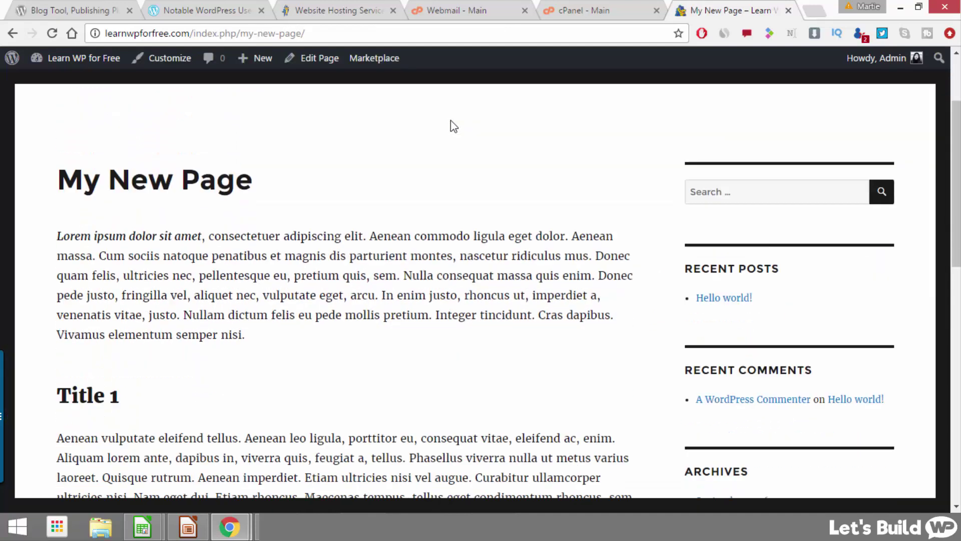
pyautogui.moveTo(200, 210); pyautogui.dragTo(57, 211)
pyautogui.scroll(-3, 107, 242)
pyautogui.moveTo(120, 233); pyautogui.dragTo(47, 232)
pyautogui.scroll(-6, 280, 296)
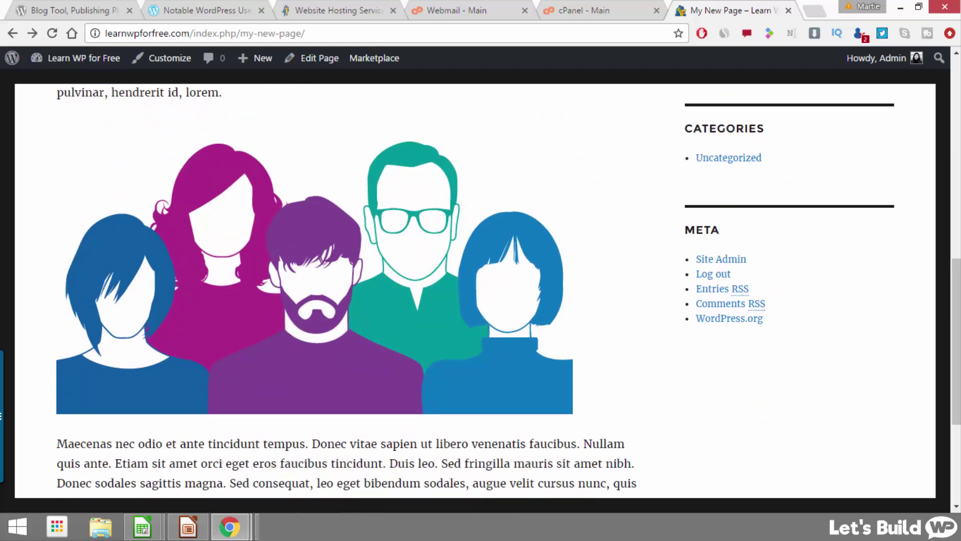
pyautogui.scroll(10, 422, 341)
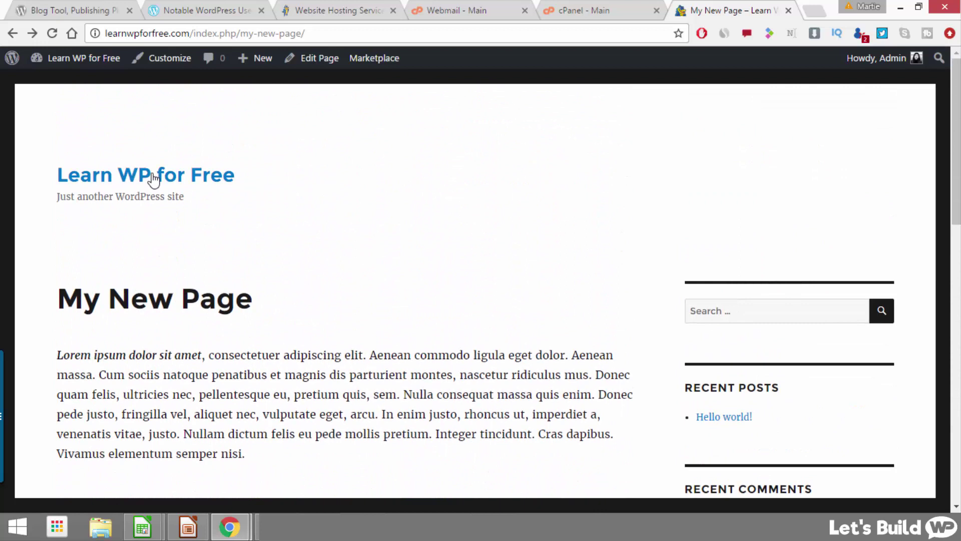
# Step: Open the home page listing the Hello world! post, then launch the Customizer from the admin bar
pyautogui.click(152, 186)
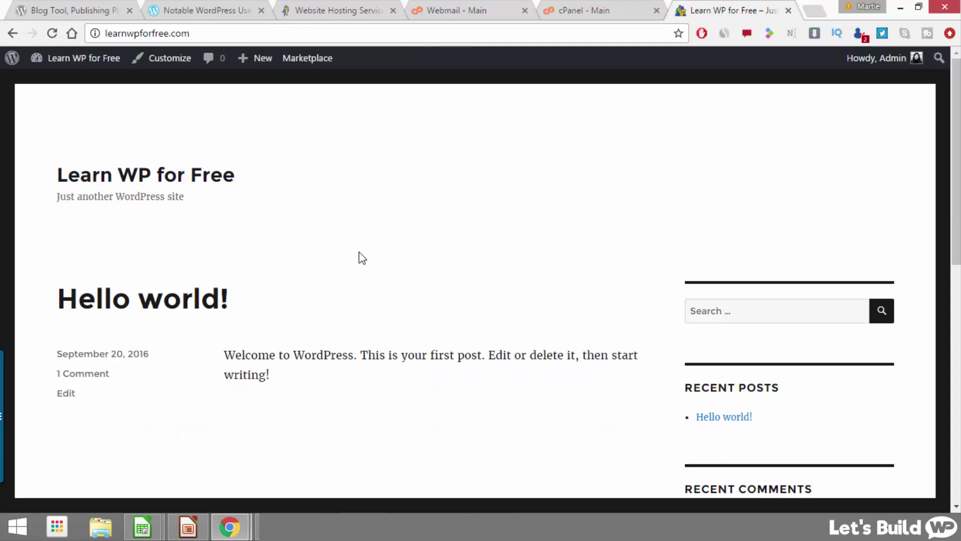
pyautogui.scroll(-2, 358, 255)
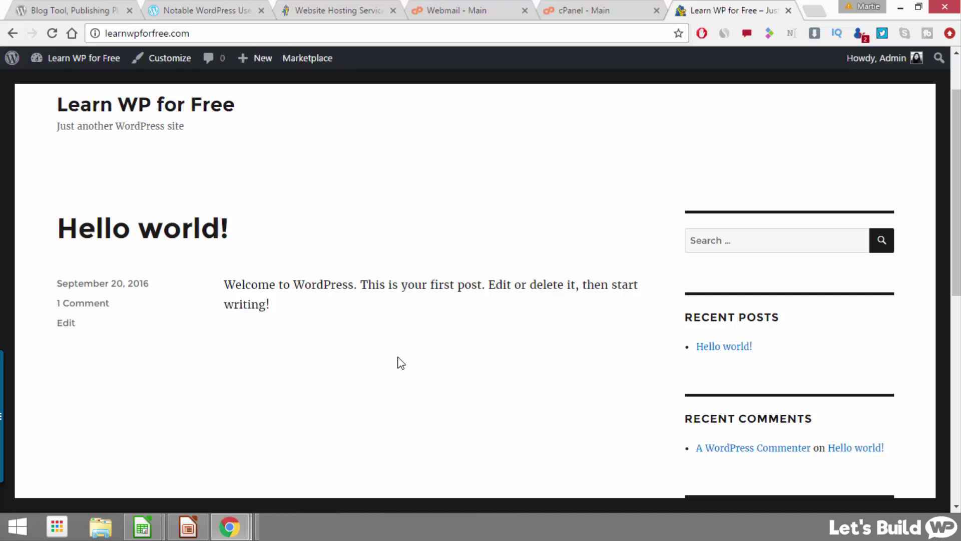
pyautogui.click(153, 62)
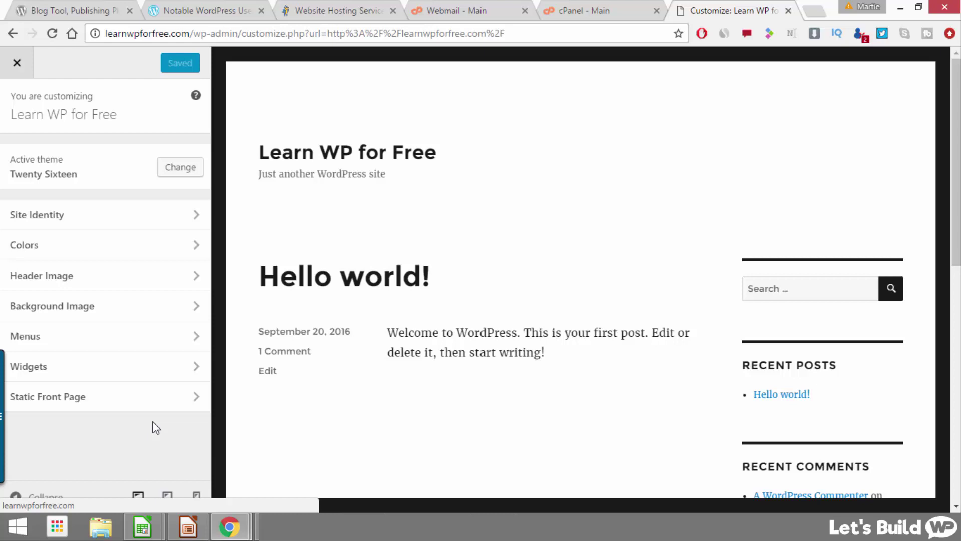
# Step: In Static Front Page settings, set the front page to the static page My New Page
pyautogui.click(85, 403)
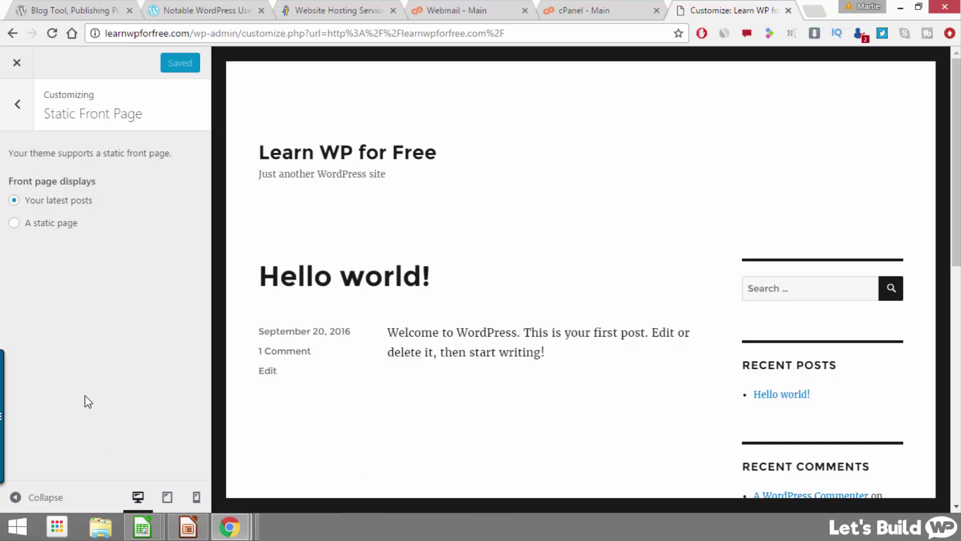
pyautogui.click(14, 224)
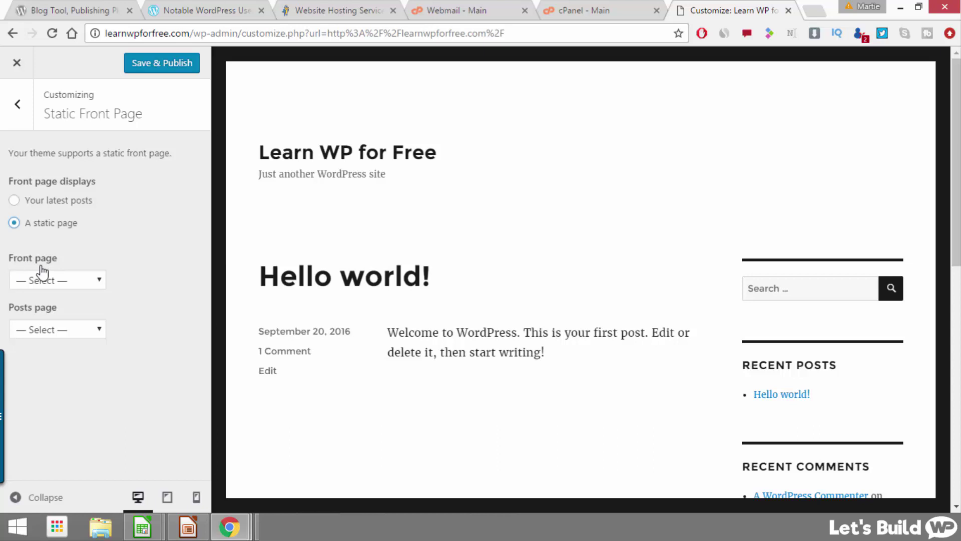
pyautogui.click(58, 281)
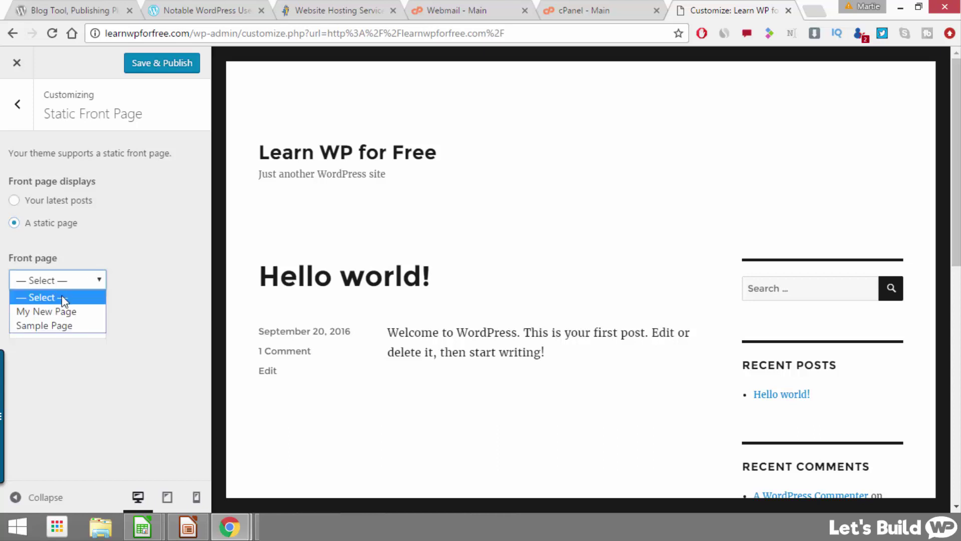
pyautogui.click(67, 312)
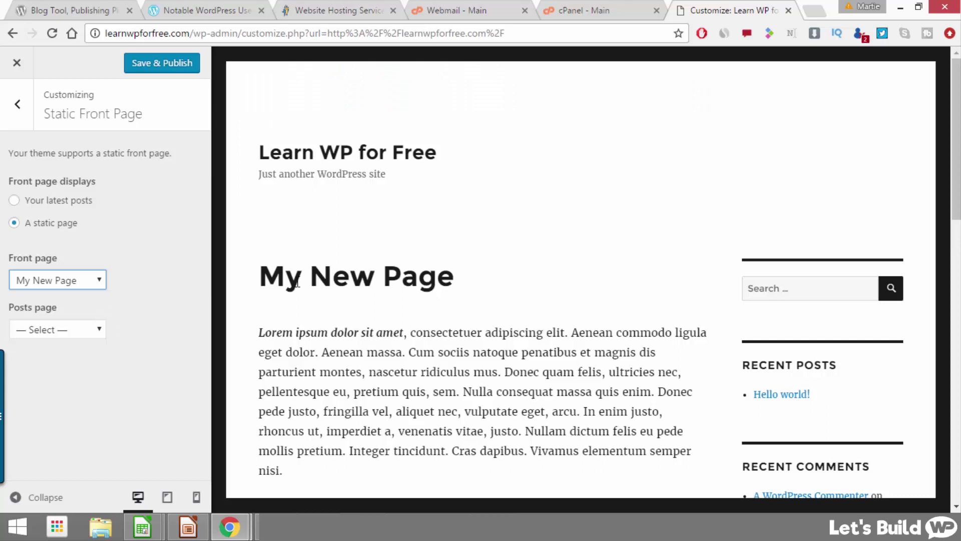
# Step: Save & Publish the front page change and close the Customizer
pyautogui.scroll(-3, 528, 205)
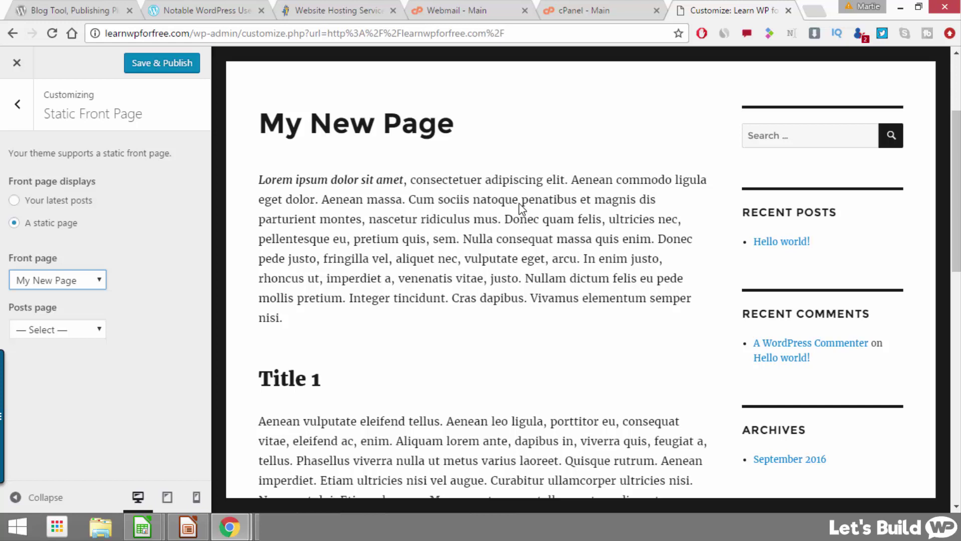
pyautogui.scroll(3, 521, 207)
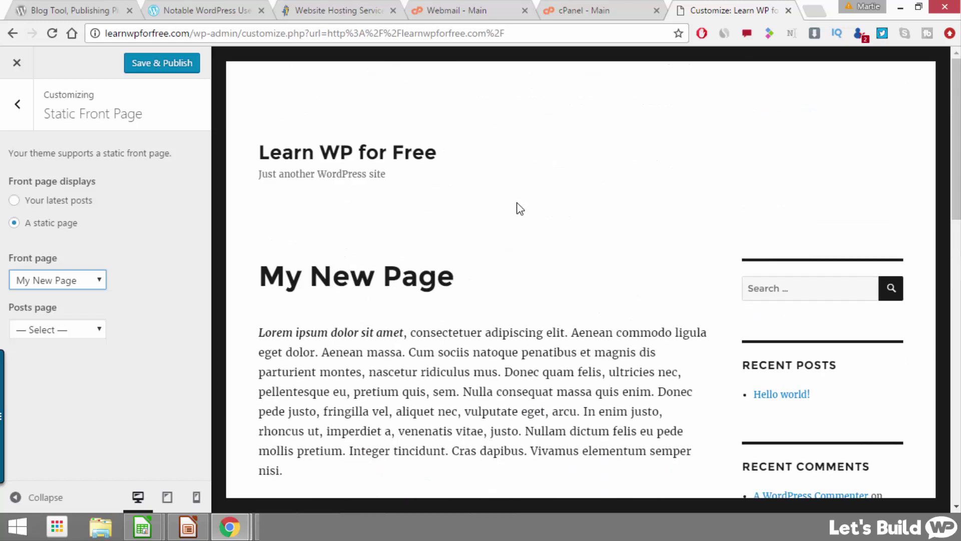
pyautogui.click(176, 69)
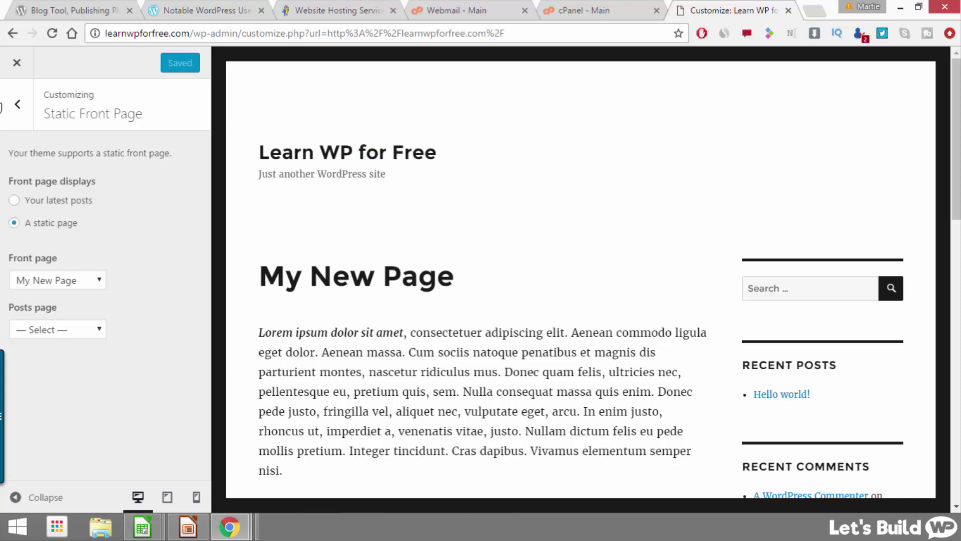
pyautogui.click(16, 63)
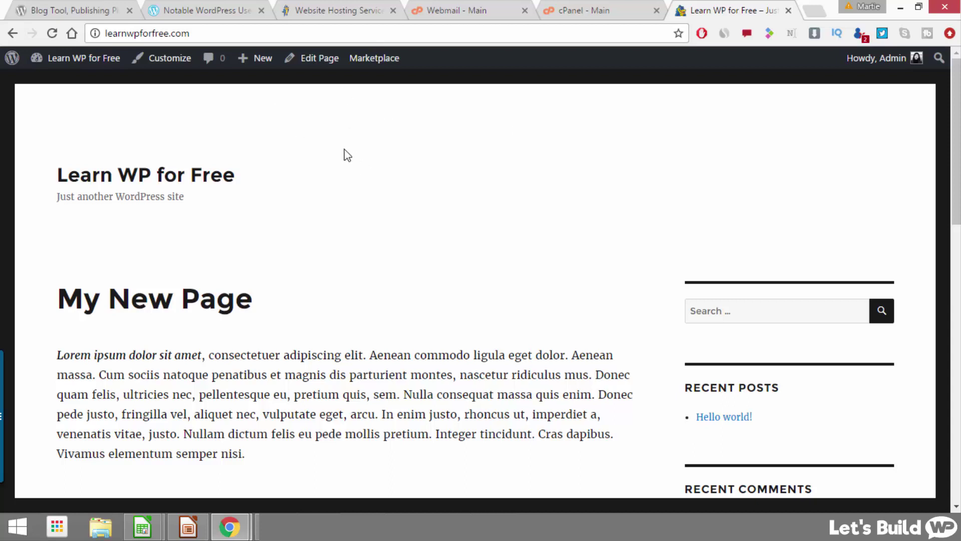
# Step: Review the homepage now showing My New Page, then go to the admin Dashboard
pyautogui.scroll(-3, 344, 166)
pyautogui.scroll(-8, 343, 162)
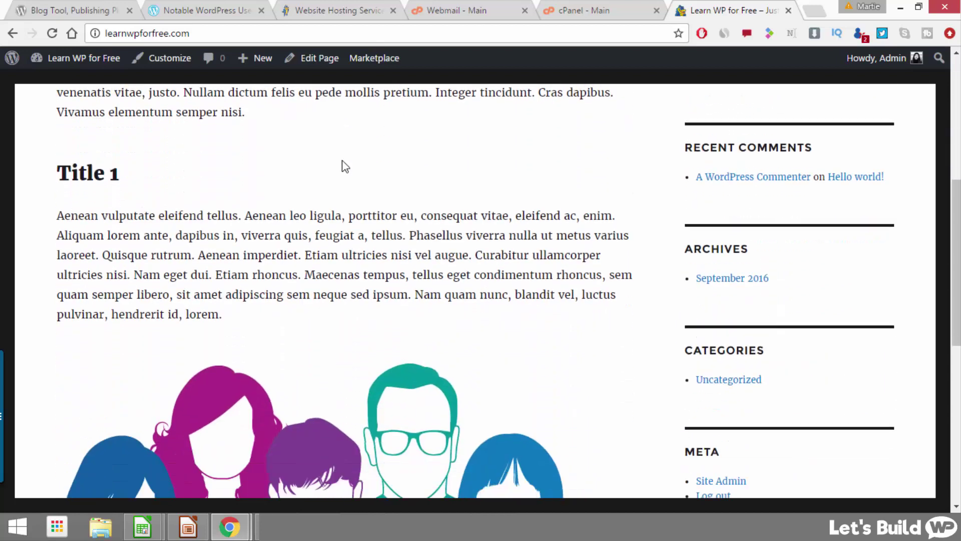
pyautogui.scroll(7, 341, 163)
pyautogui.scroll(4, 341, 161)
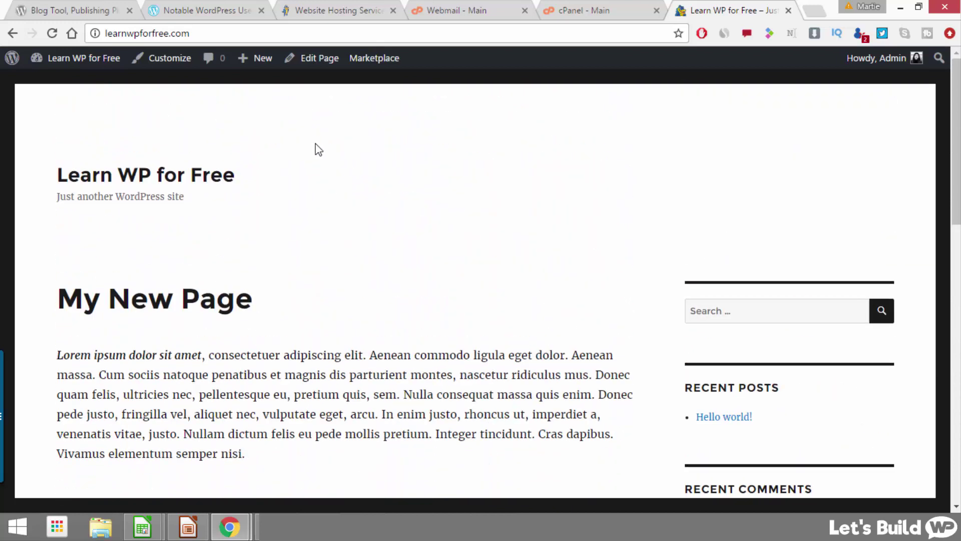
pyautogui.click(83, 63)
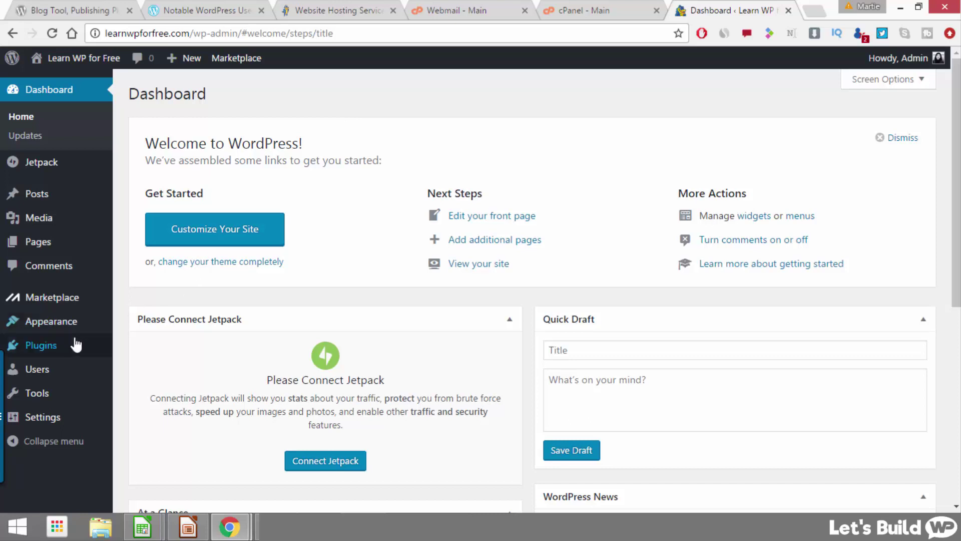
# Step: Open Appearance > Themes, listing Twenty Sixteen (active), Twenty Fifteen and Twenty Fourteen
pyautogui.moveTo(64, 332)
pyautogui.click(150, 326)
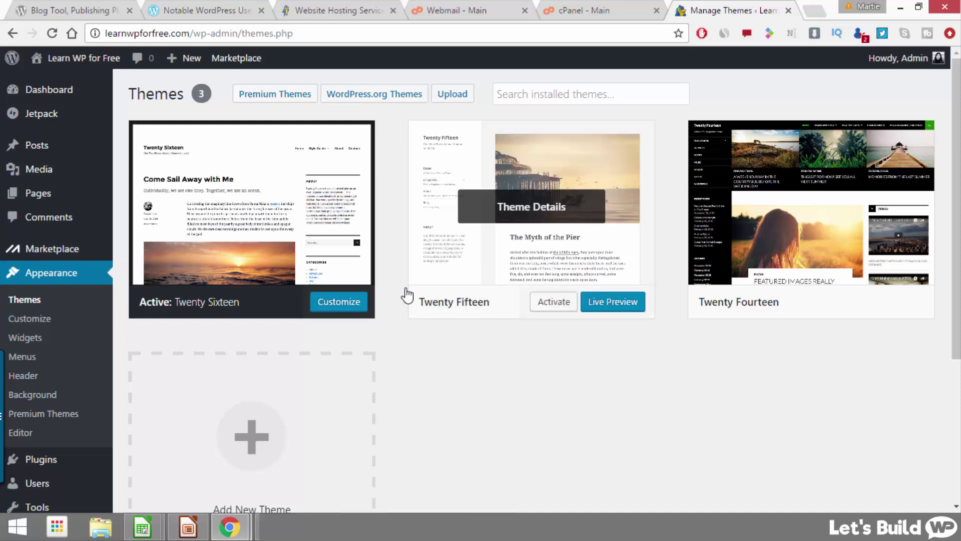
pyautogui.moveTo(535, 216)
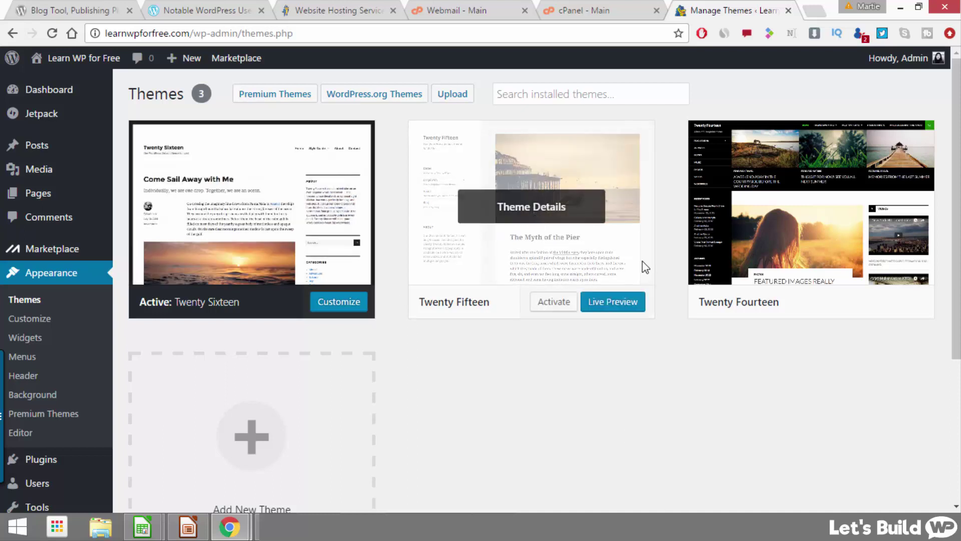
pyautogui.moveTo(779, 205)
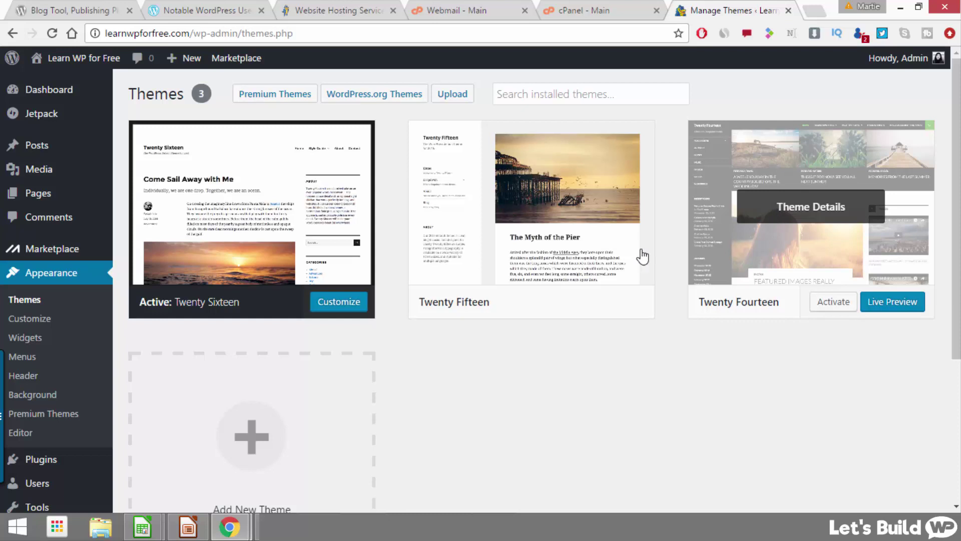
pyautogui.moveTo(596, 215)
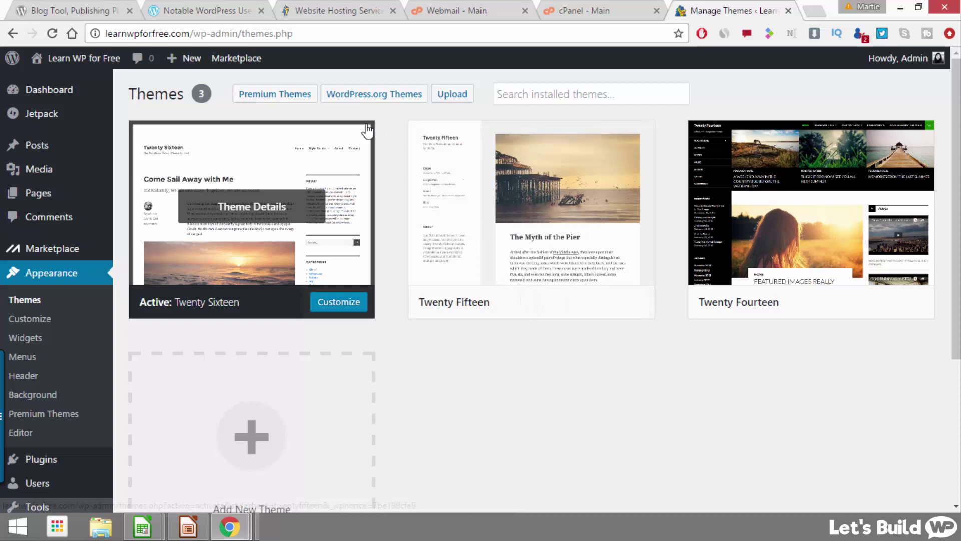
# Step: Browse the featured WordPress.org themes and put the cursor in the Search themes box
pyautogui.click(385, 104)
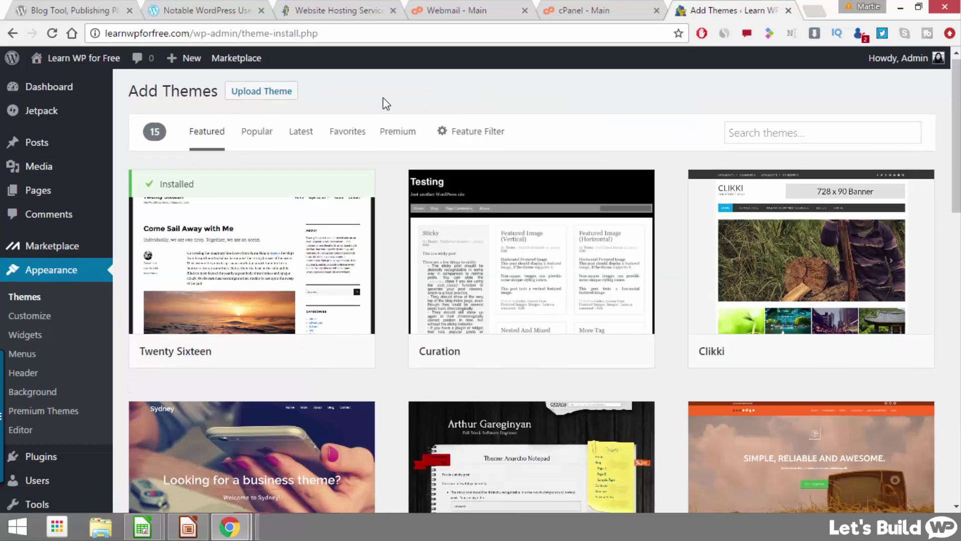
pyautogui.scroll(-5, 385, 104)
pyautogui.scroll(-10, 383, 99)
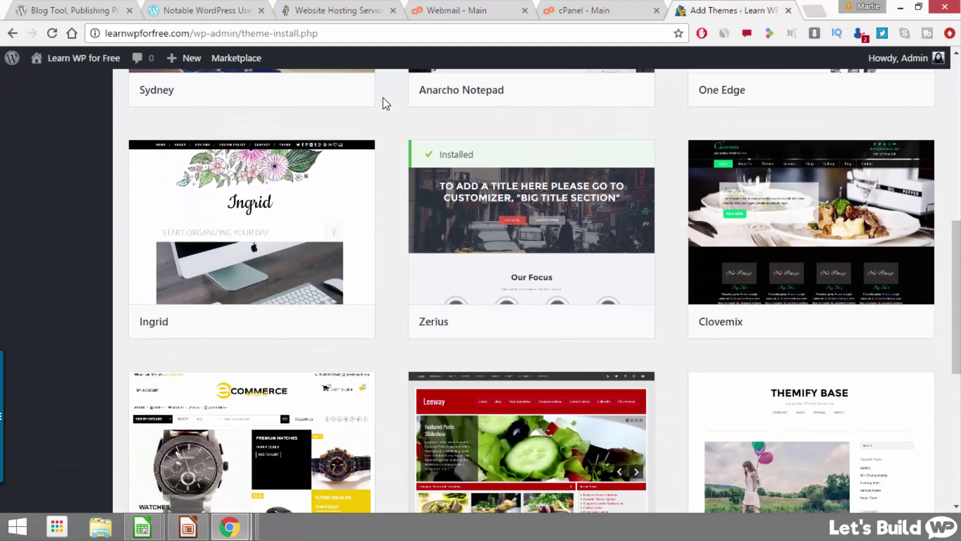
pyautogui.scroll(10, 383, 99)
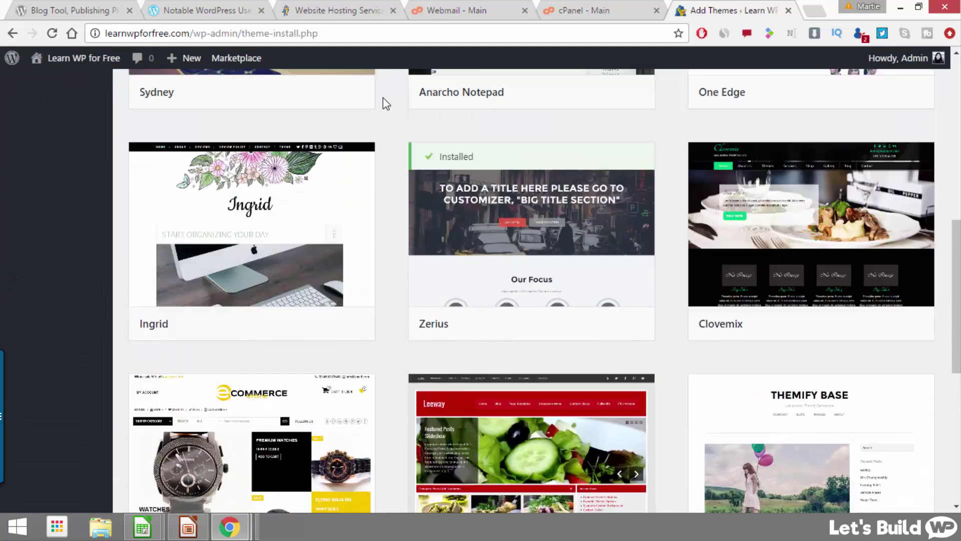
pyautogui.scroll(6, 383, 97)
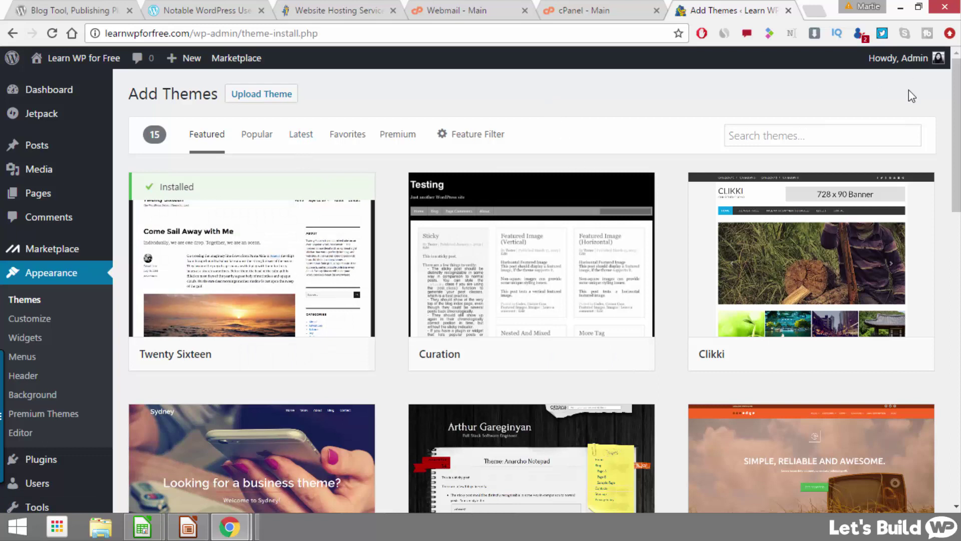
pyautogui.click(788, 136)
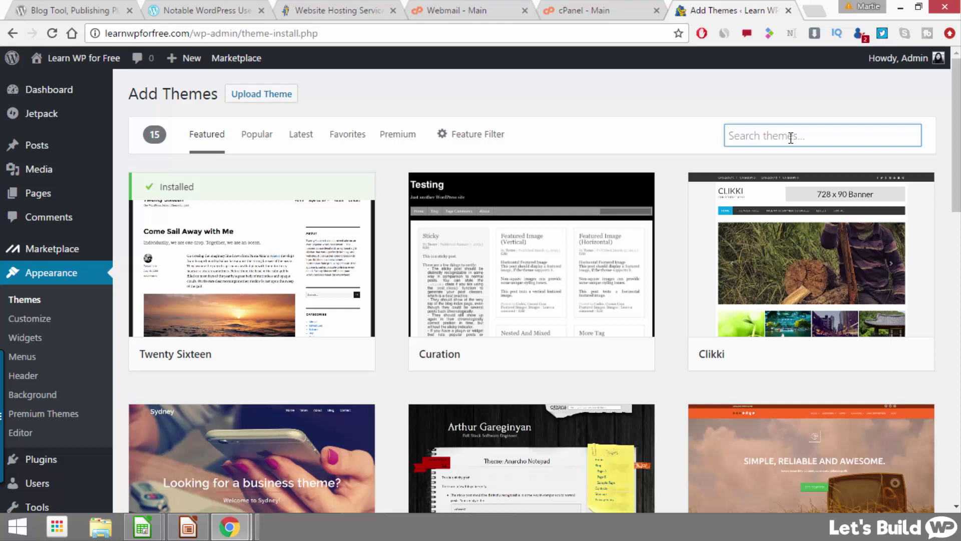
# Step: Search for 'sosimple', install and activate the SoSimple theme, and visit the site
pyautogui.write('sosimple')
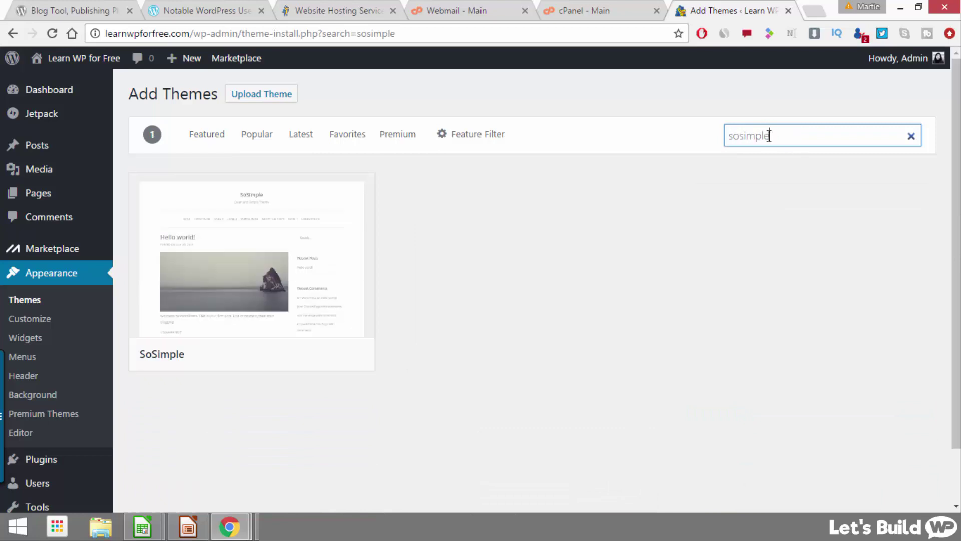
pyautogui.moveTo(180, 298)
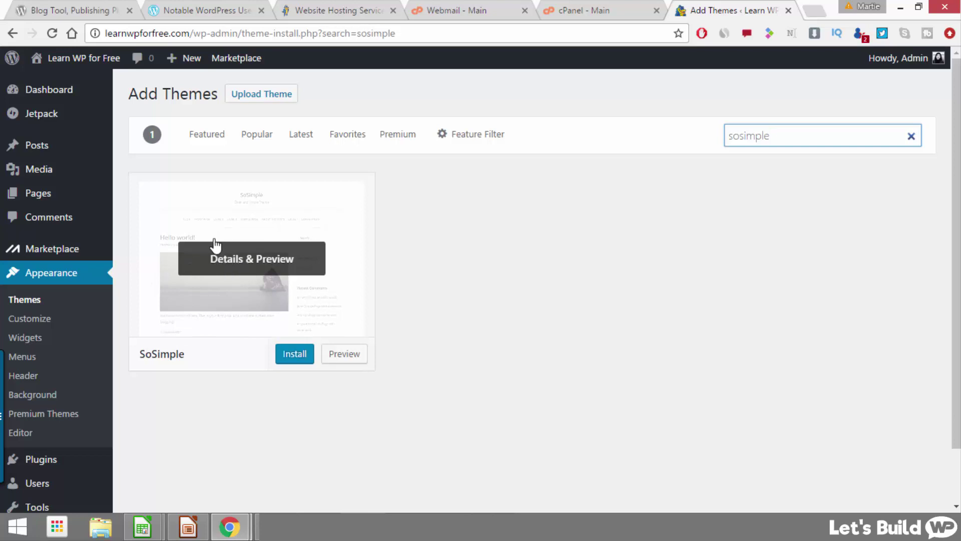
pyautogui.click(293, 356)
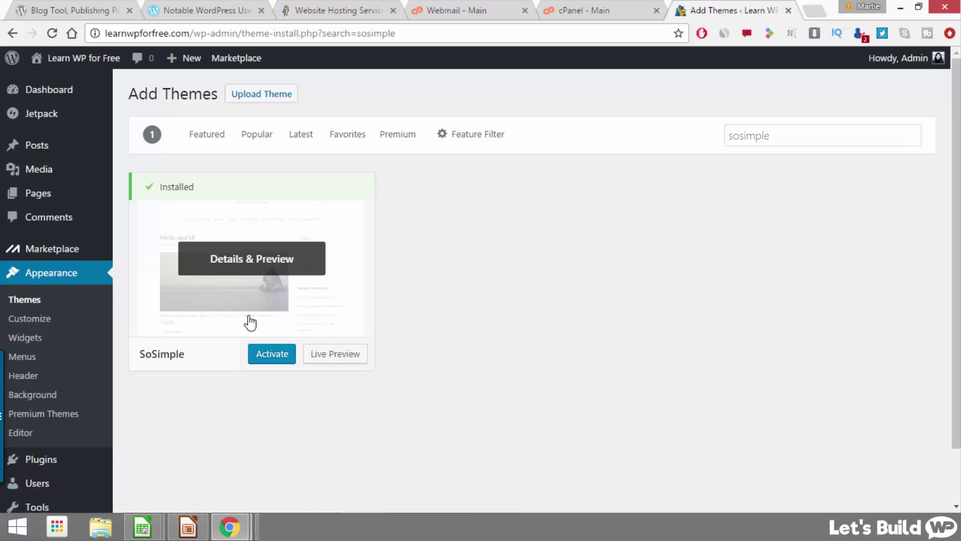
pyautogui.click(286, 359)
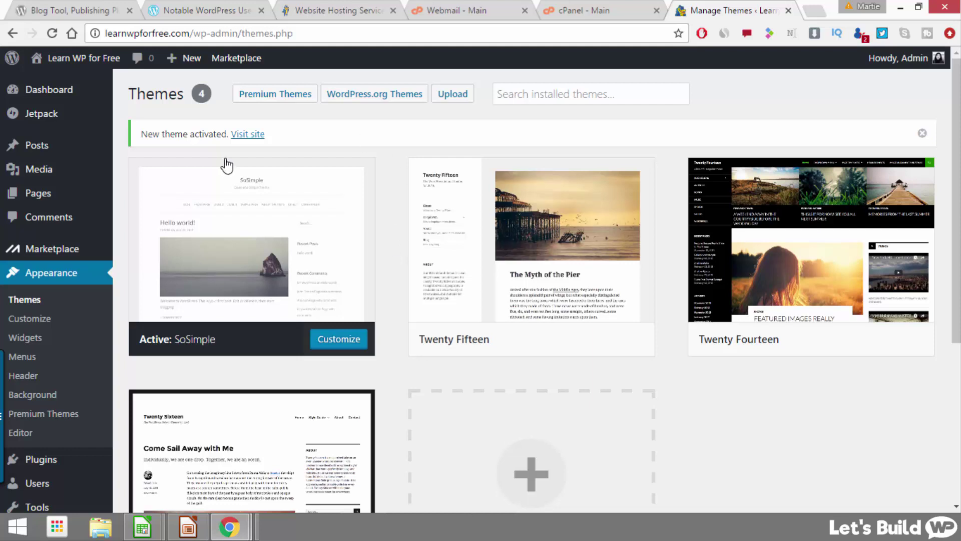
pyautogui.click(250, 136)
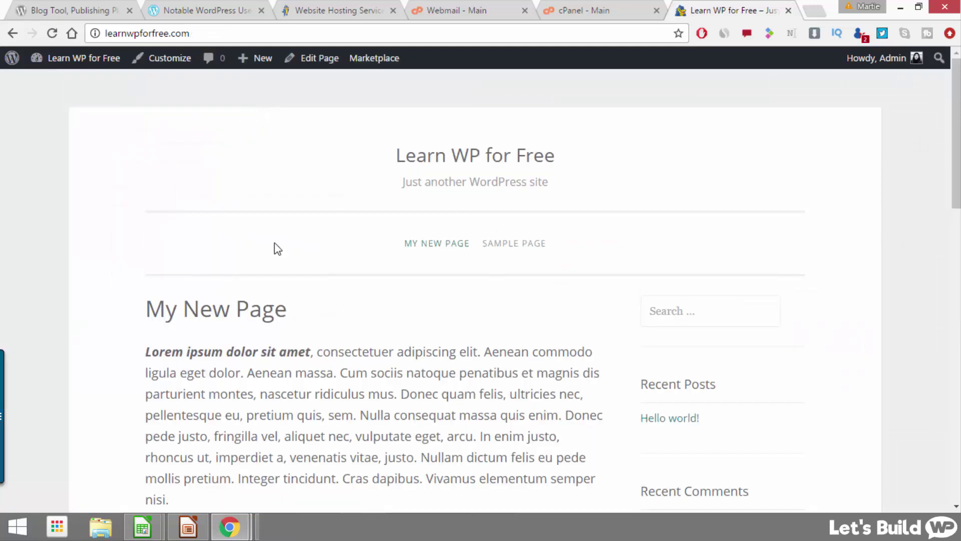
# Step: Scroll through the live front page showing My New Page in the SoSimple theme
pyautogui.scroll(-12, 251, 177)
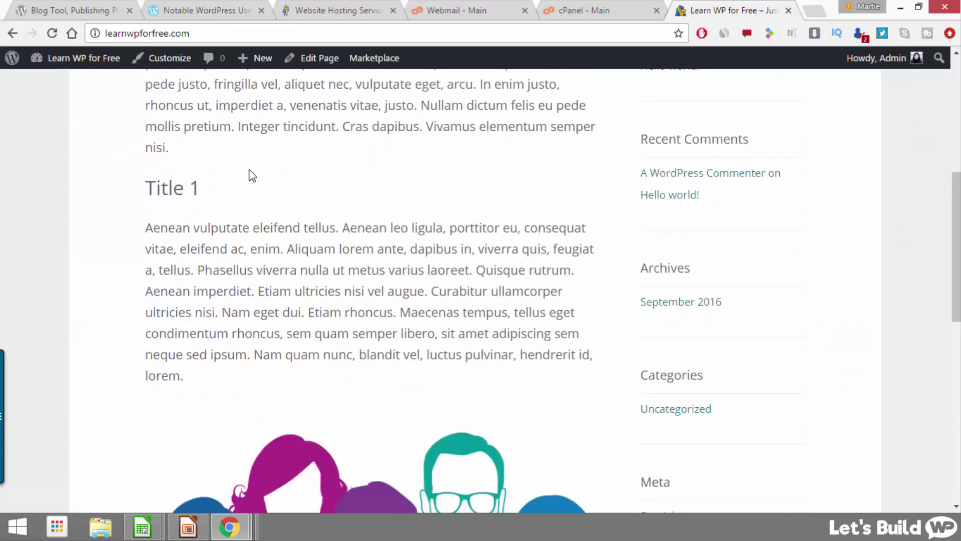
pyautogui.scroll(-5, 250, 172)
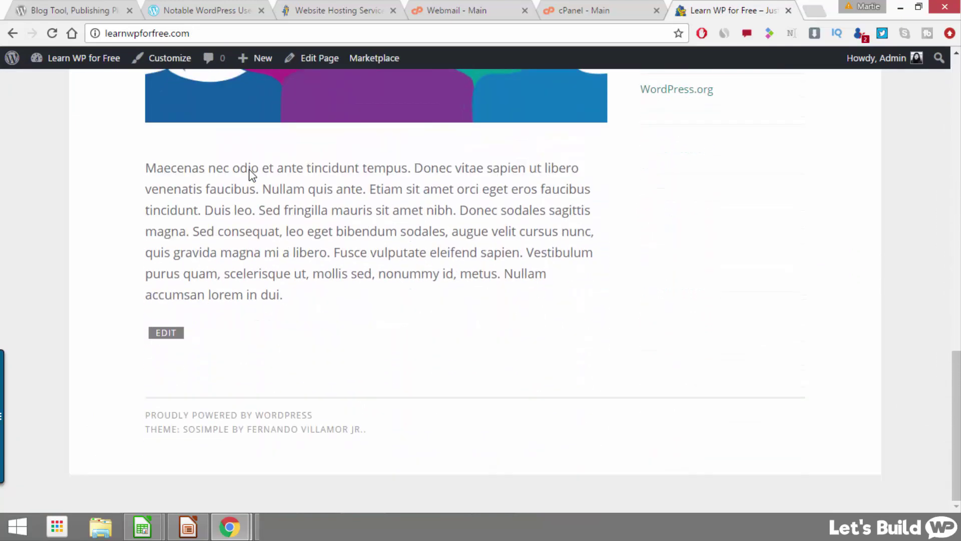
pyautogui.scroll(3, 250, 170)
pyautogui.scroll(10, 250, 170)
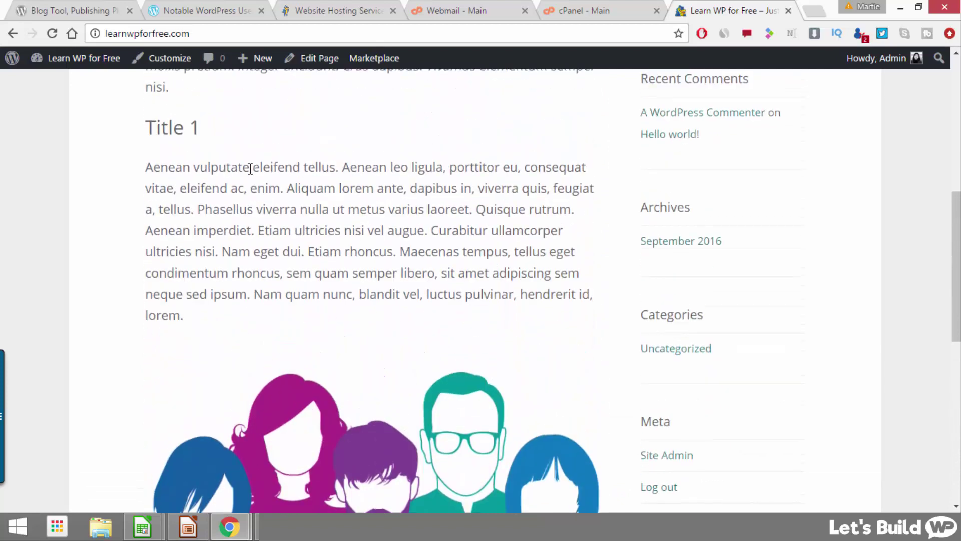
pyautogui.scroll(4, 250, 169)
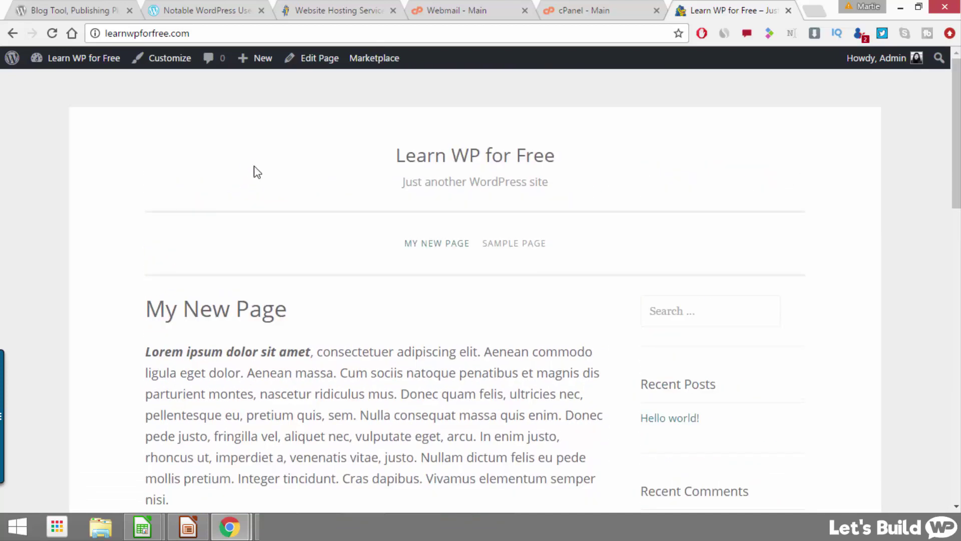